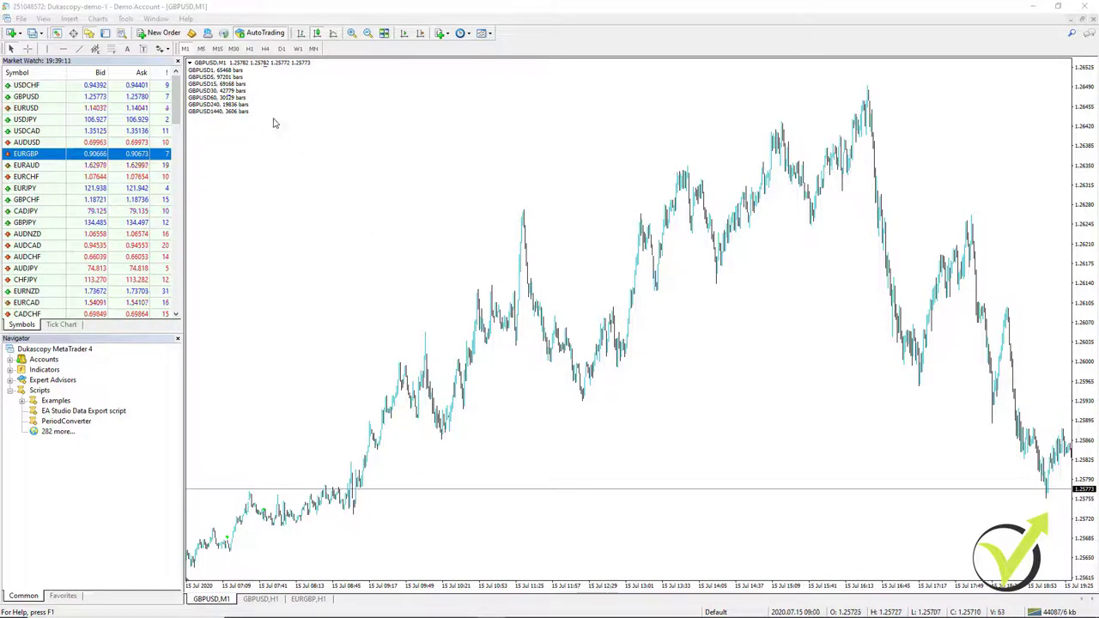
Calculate 31 × 24 = 744 in Windows Calculator, then minimize it to reveal the GBPUSD chart
click(988, 420)
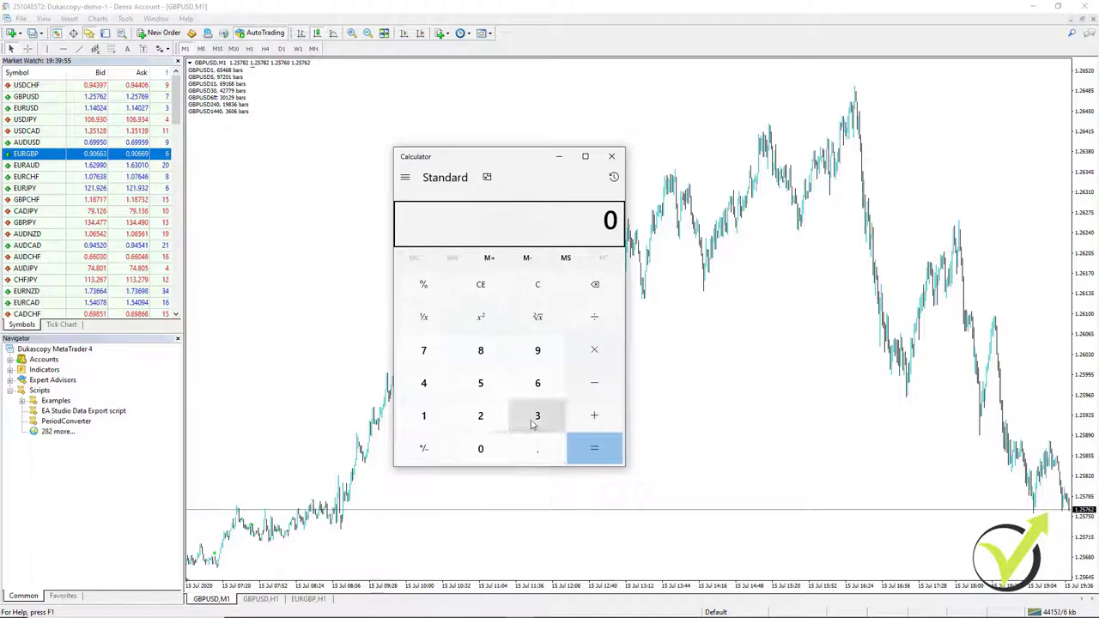
click(534, 414)
click(423, 417)
click(594, 349)
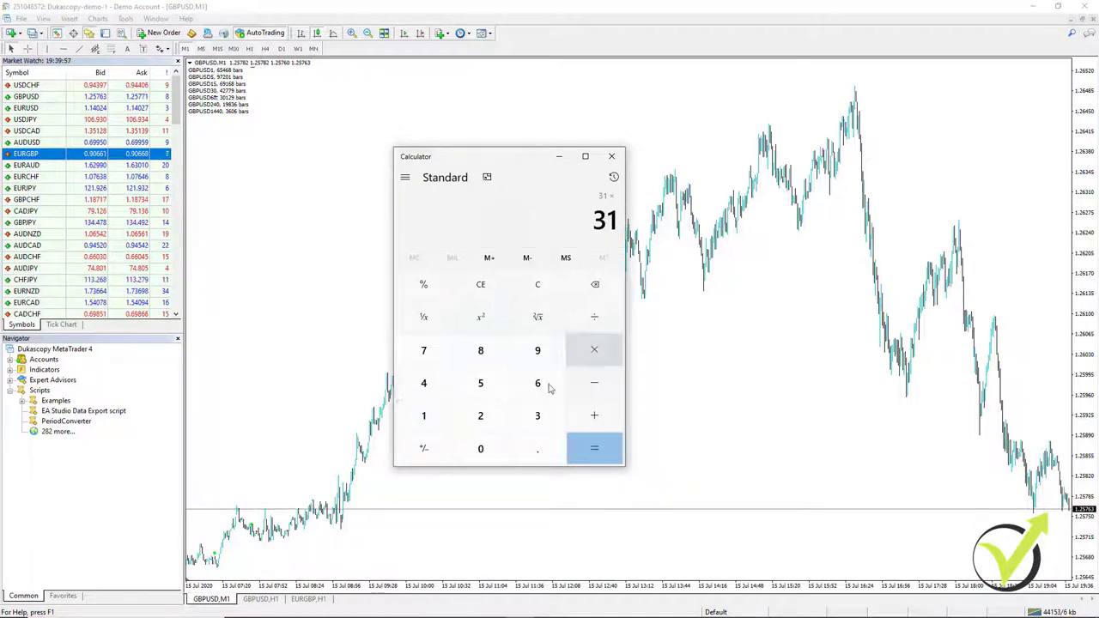
click(481, 416)
click(424, 383)
click(584, 448)
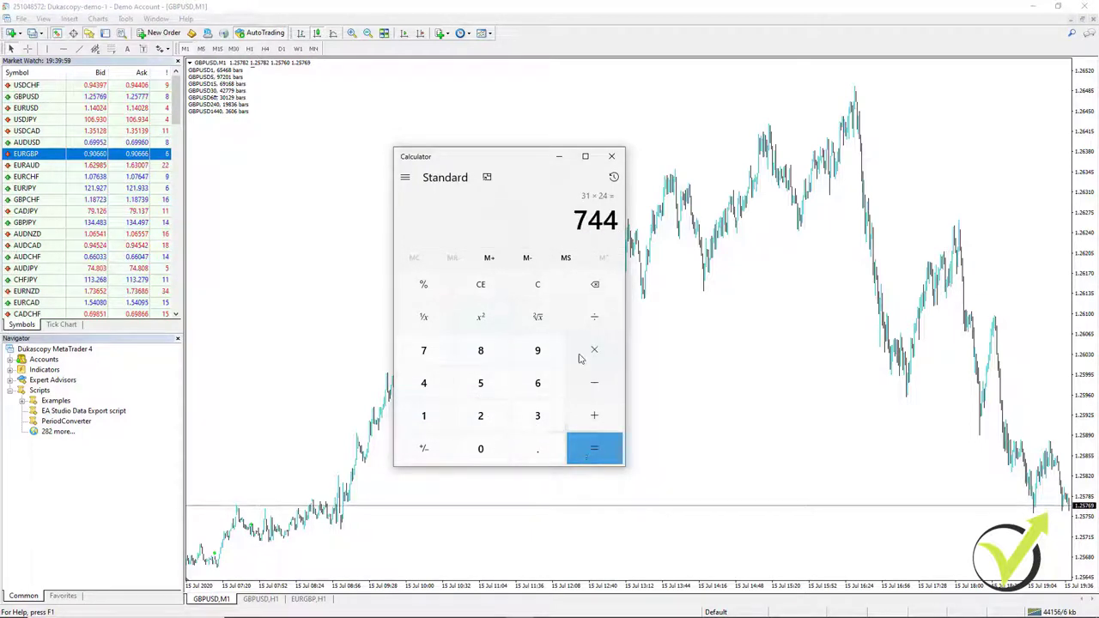
click(558, 158)
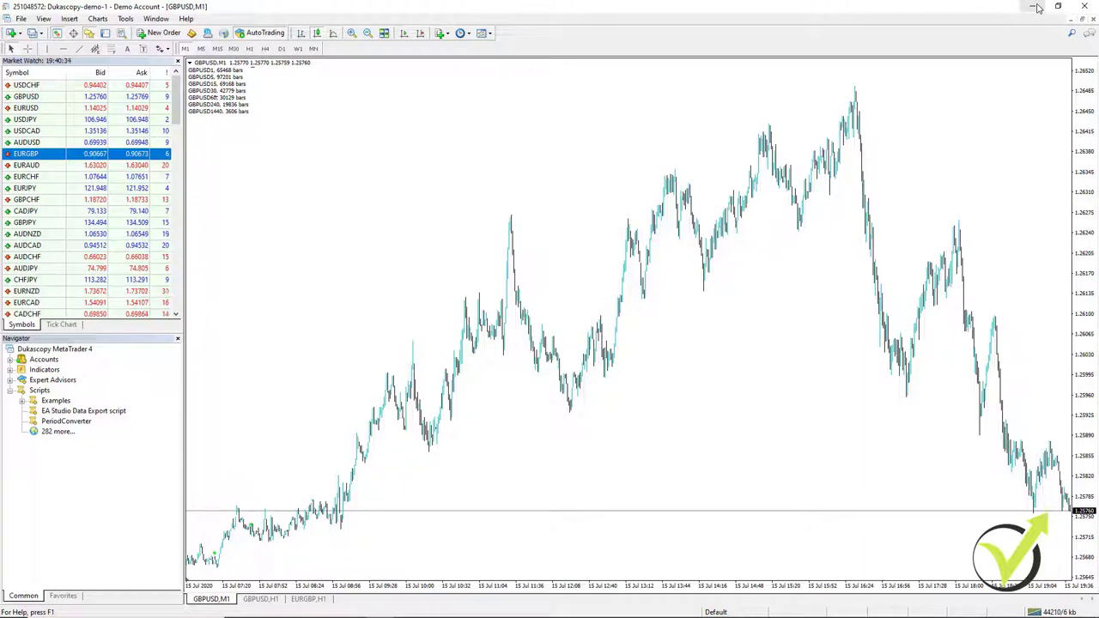
Hide MetaTrader and reload the Forex Historical Data page from the SOFTWARE menu
click(1038, 8)
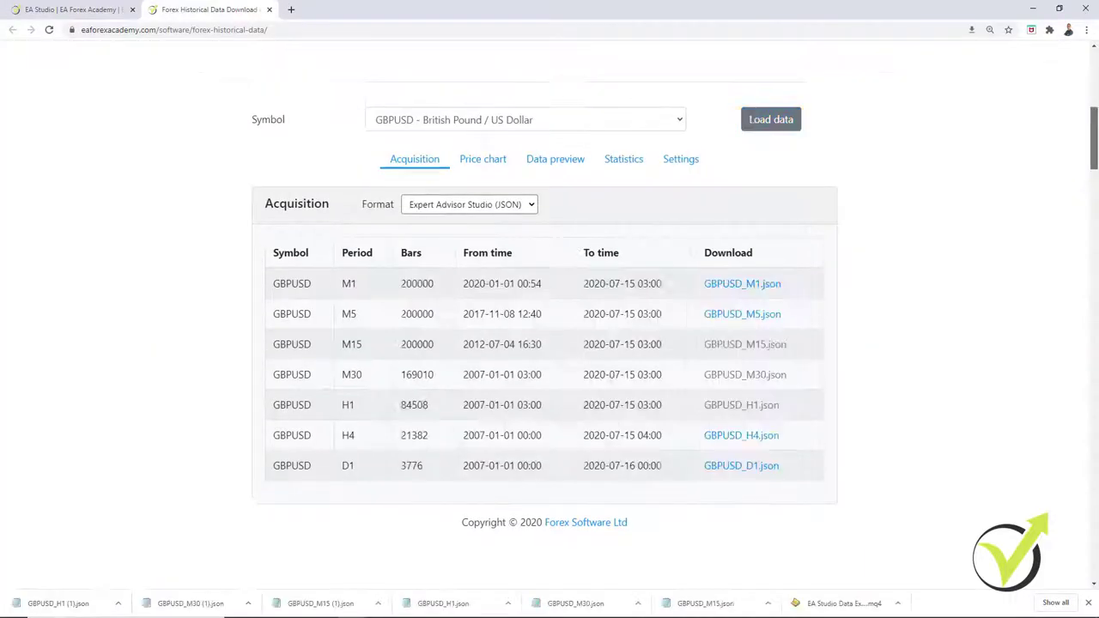
scroll(564, 67, up, 5)
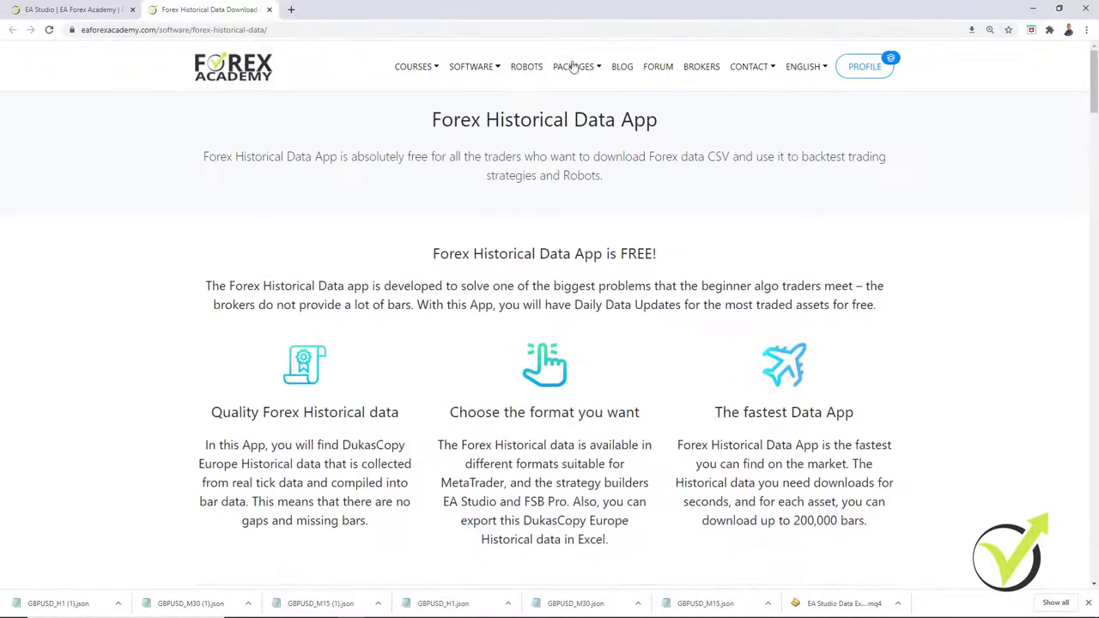
mouse_move(490, 71)
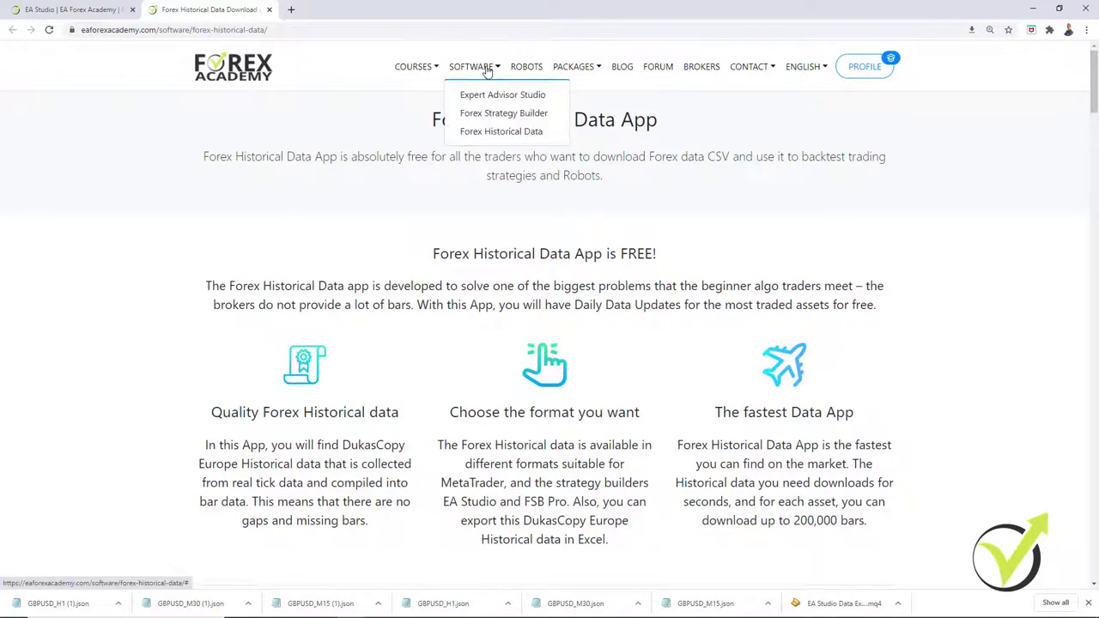
click(504, 133)
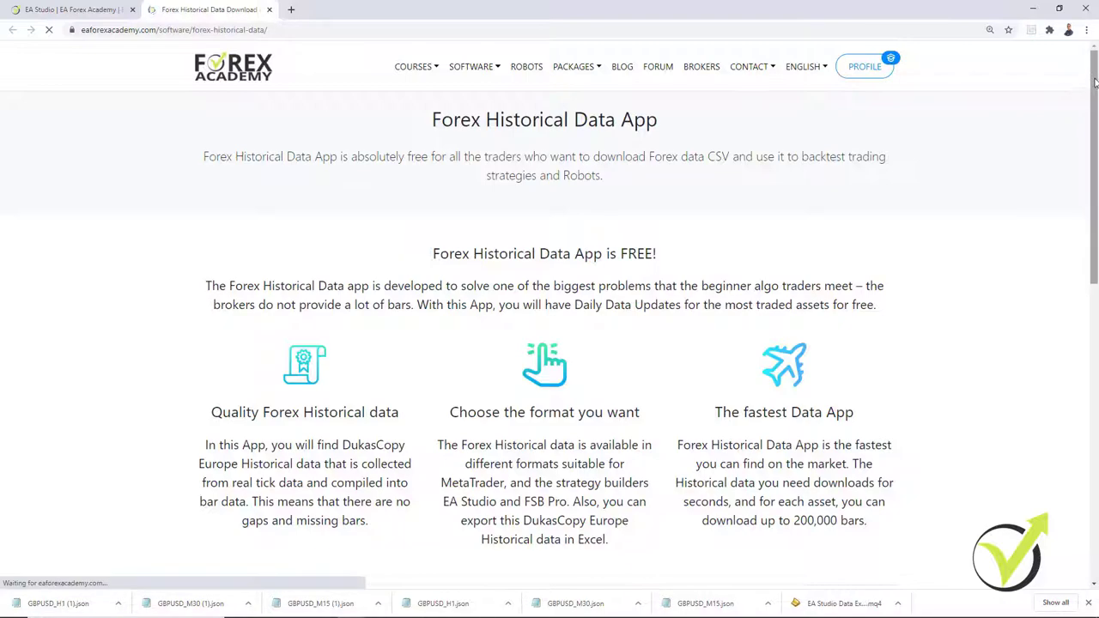
Scroll through the page's instructions to the empty GBPUSD download table
drag(1095, 82, 1091, 323)
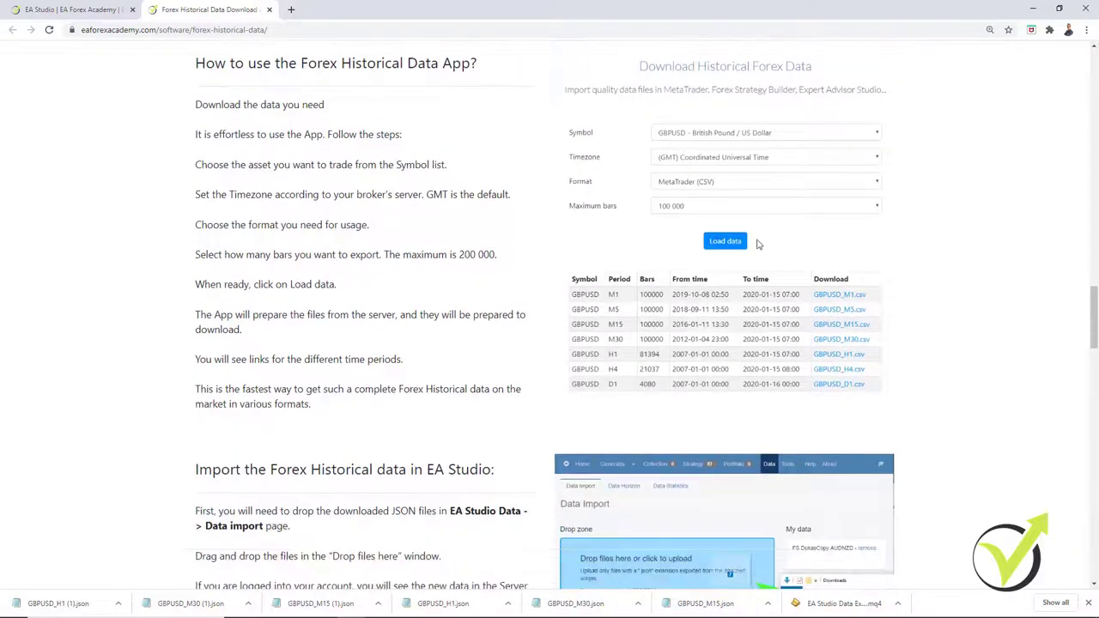
mouse_move(1093, 320)
mouse_down()
mouse_move(1096, 453)
mouse_move(1096, 291)
mouse_move(1096, 315)
mouse_up()
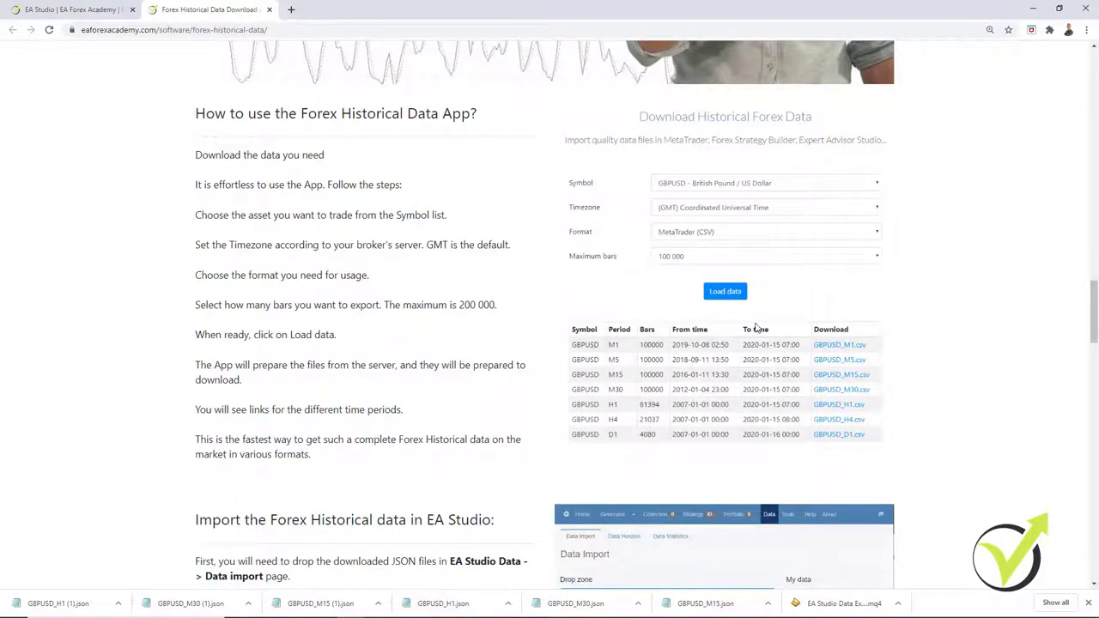
scroll(724, 363, down, 13)
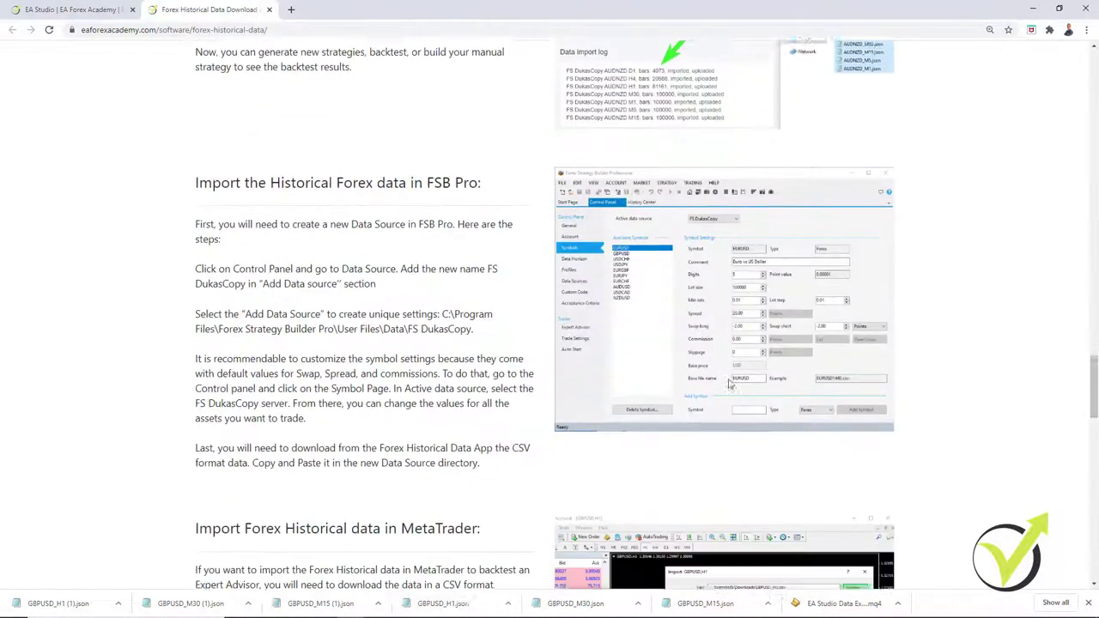
scroll(736, 456, up, 10)
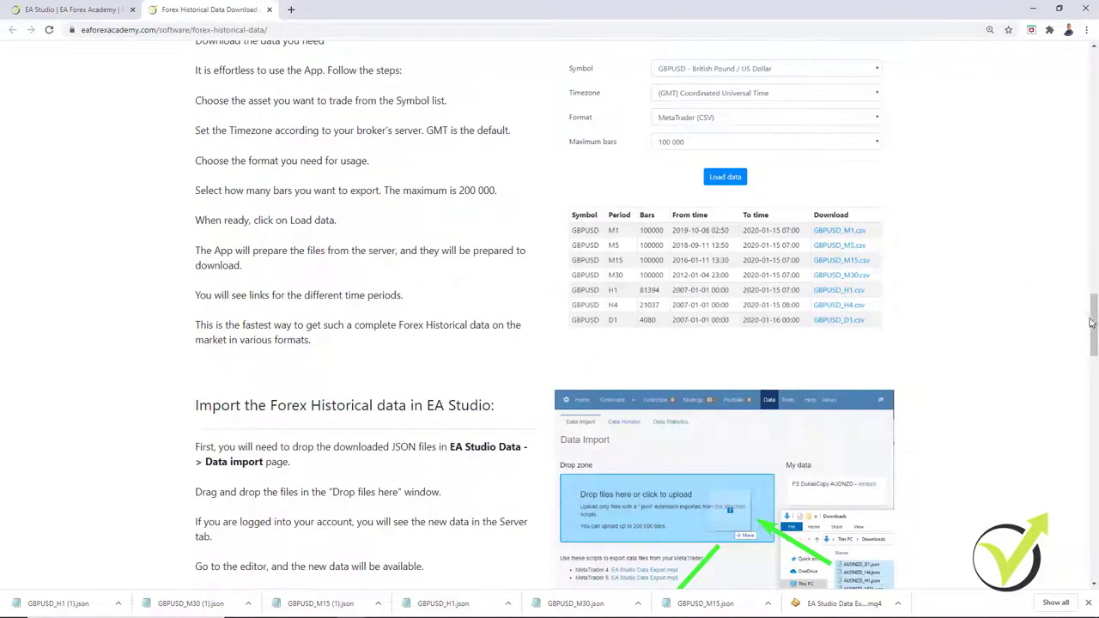
drag(1094, 328, 1072, 144)
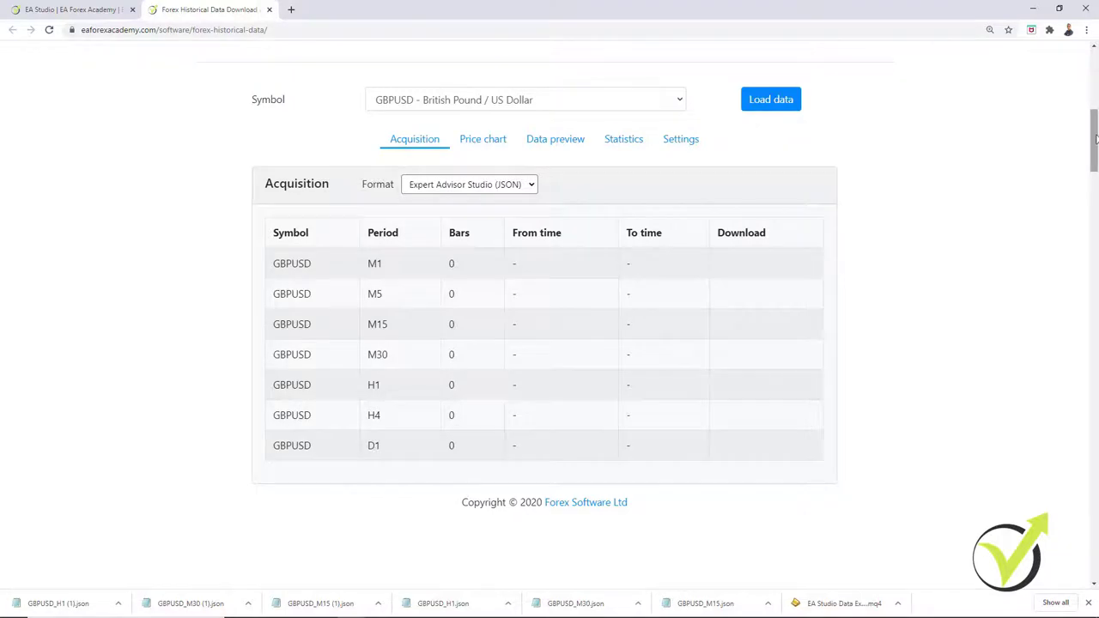
drag(1094, 140, 1094, 255)
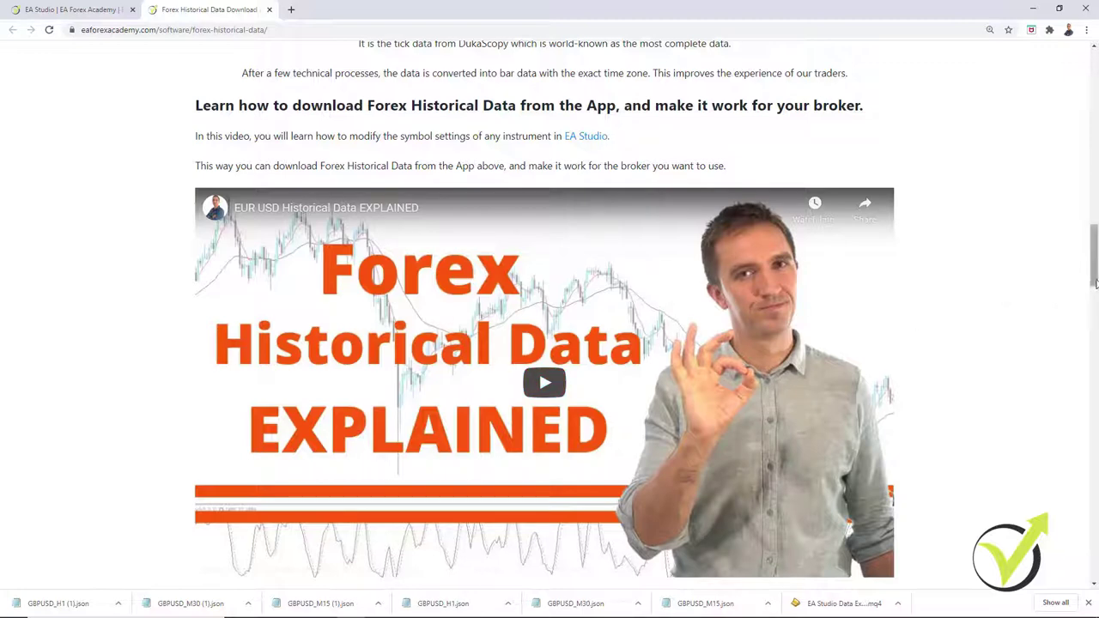
drag(1095, 283, 1095, 202)
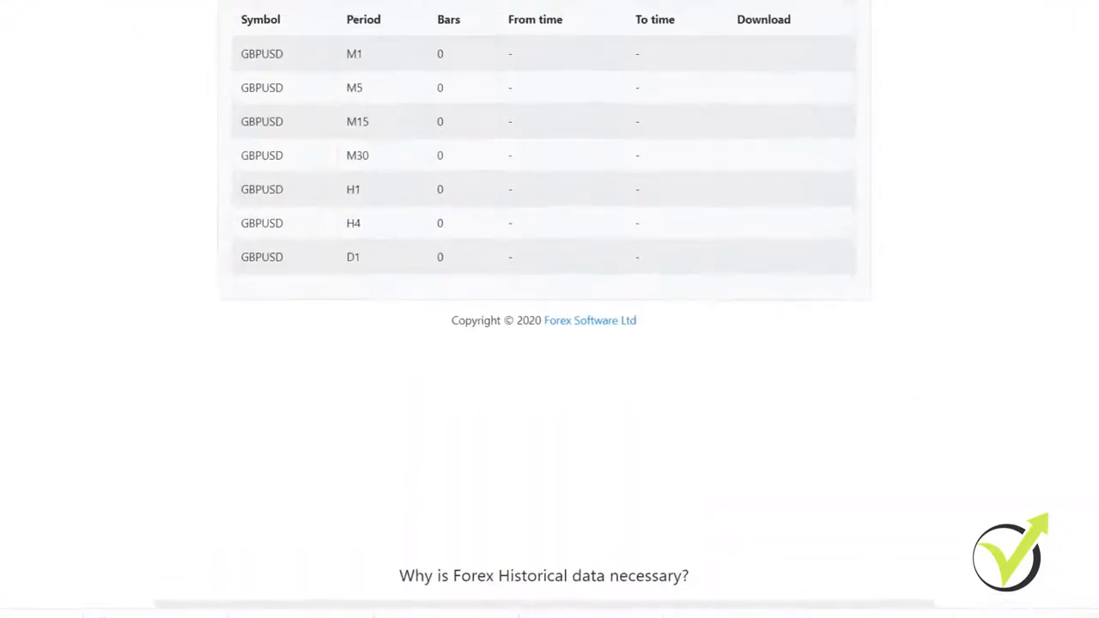
scroll(549, 309, up, 3)
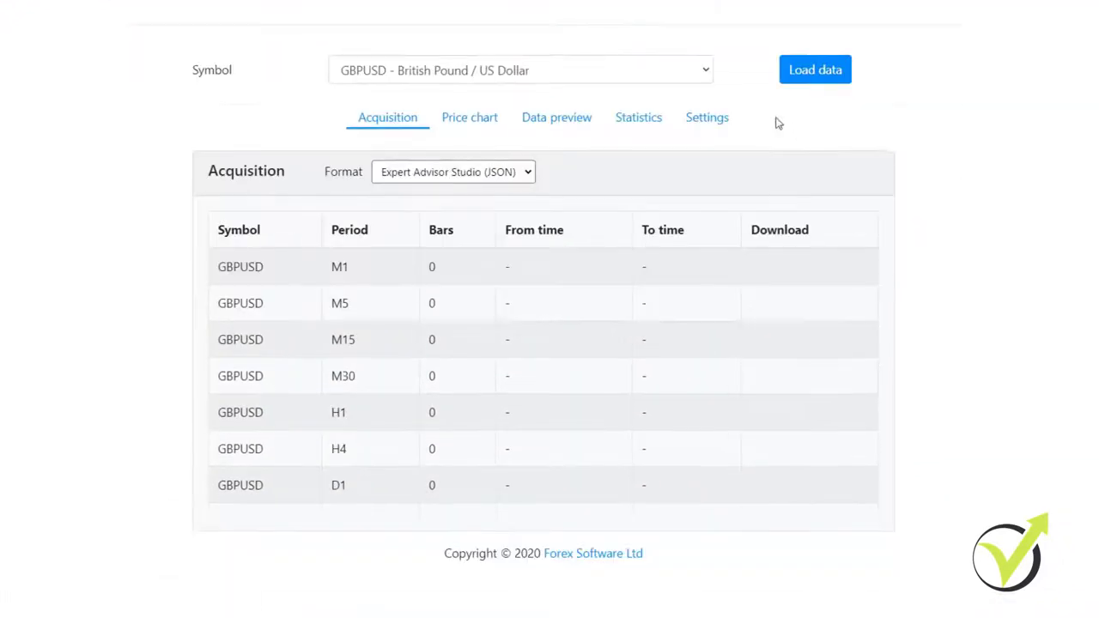
click(706, 74)
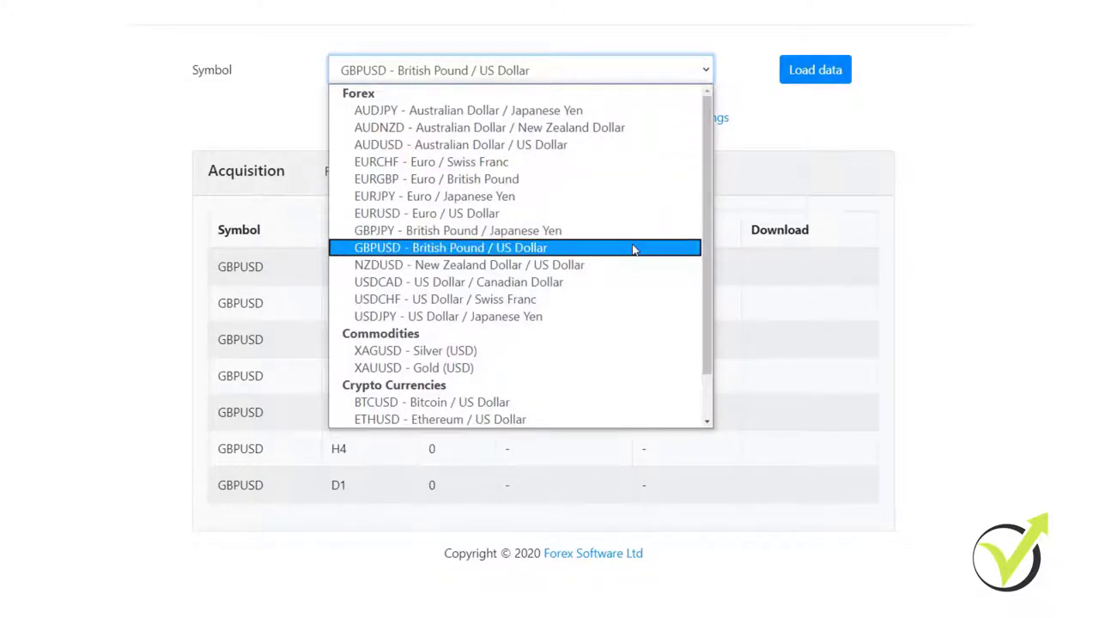
click(633, 248)
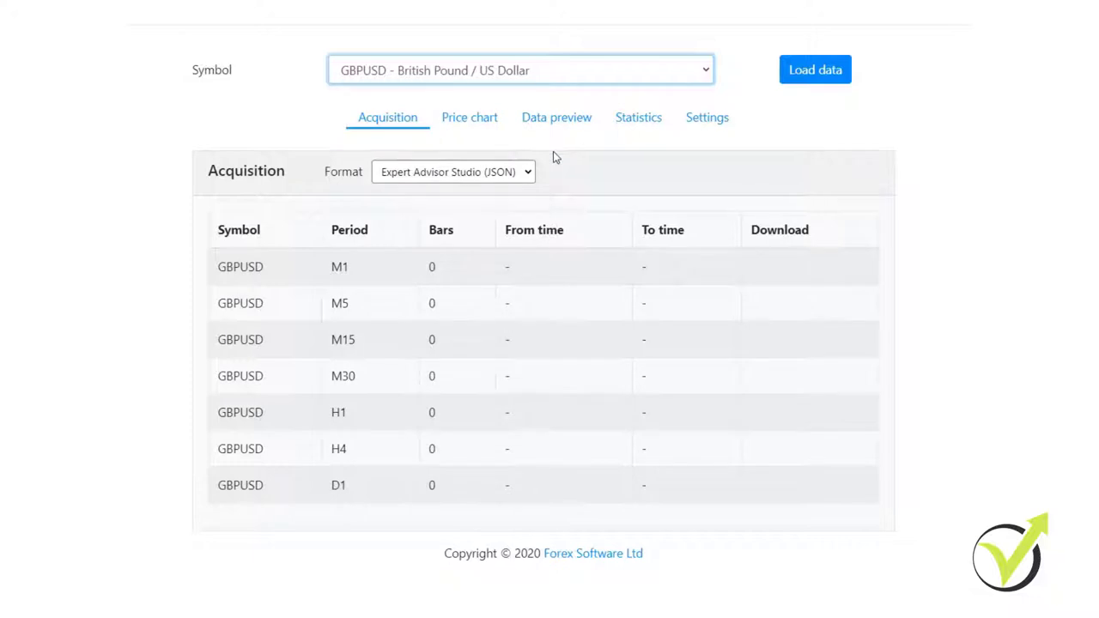
click(526, 174)
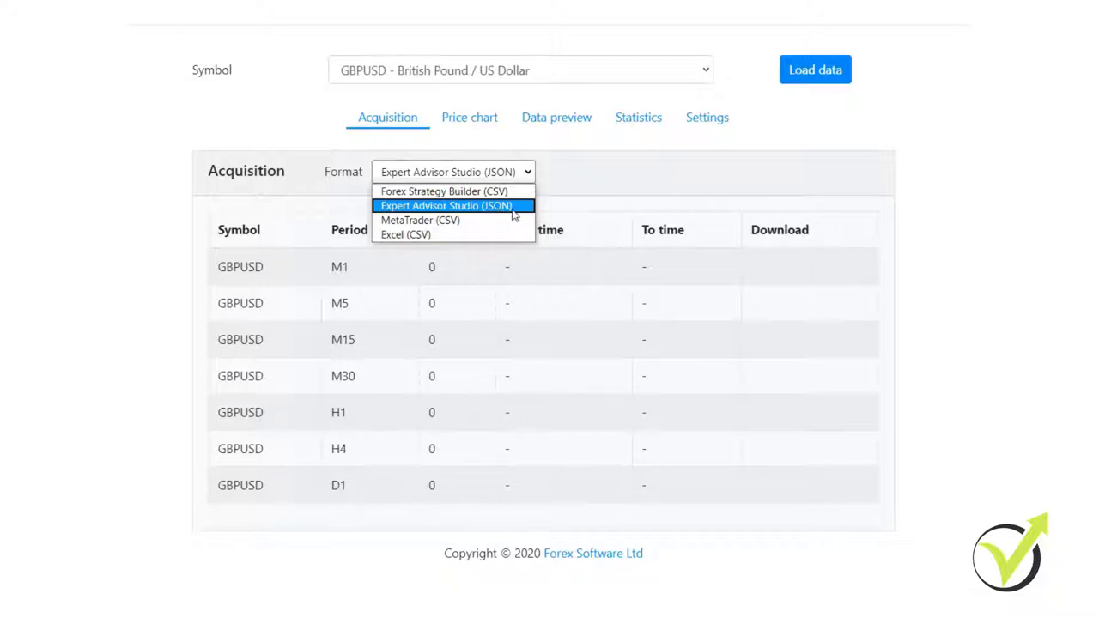
click(516, 207)
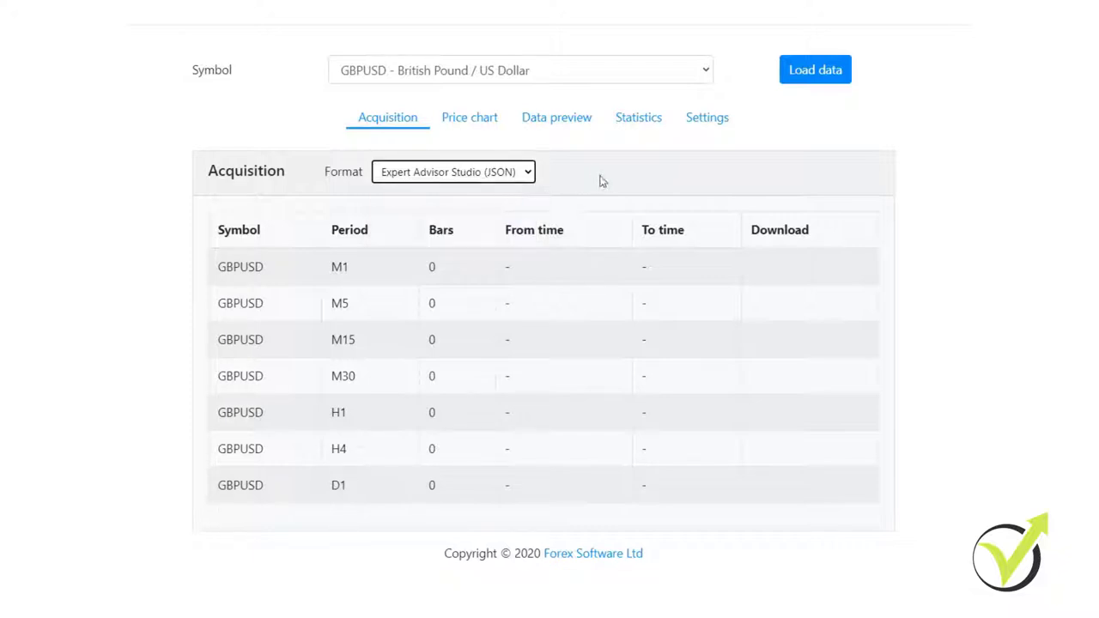
Load GBPUSD history in JSON format, filling bar counts from 200000 M1 to 3987 D1
click(816, 76)
click(818, 78)
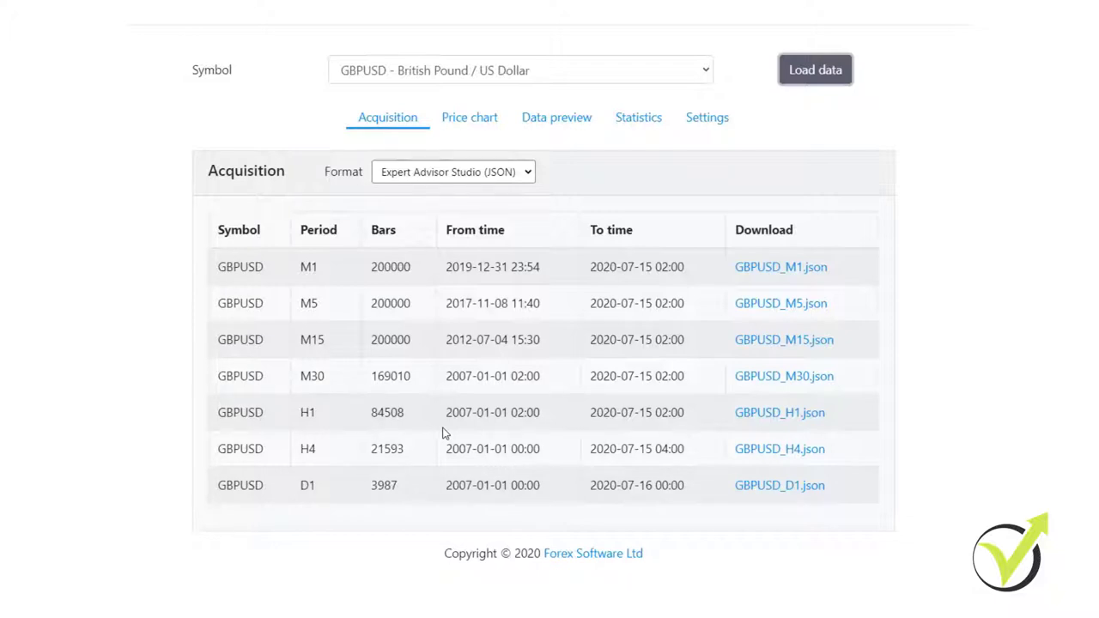
click(638, 119)
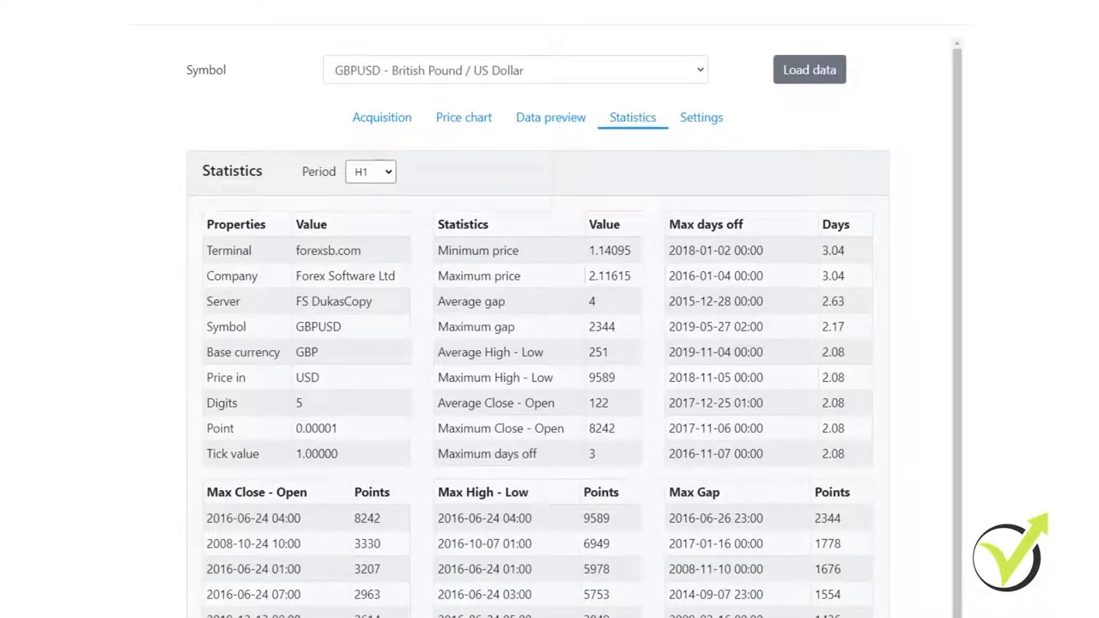
scroll(550, 344, down, 3)
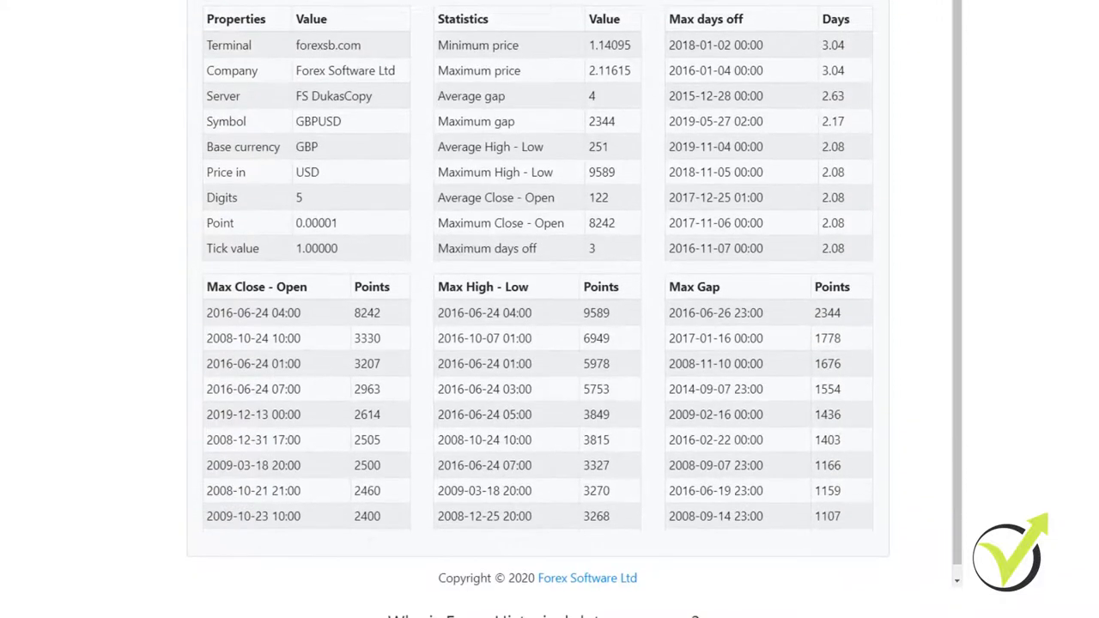
scroll(550, 343, up, 3)
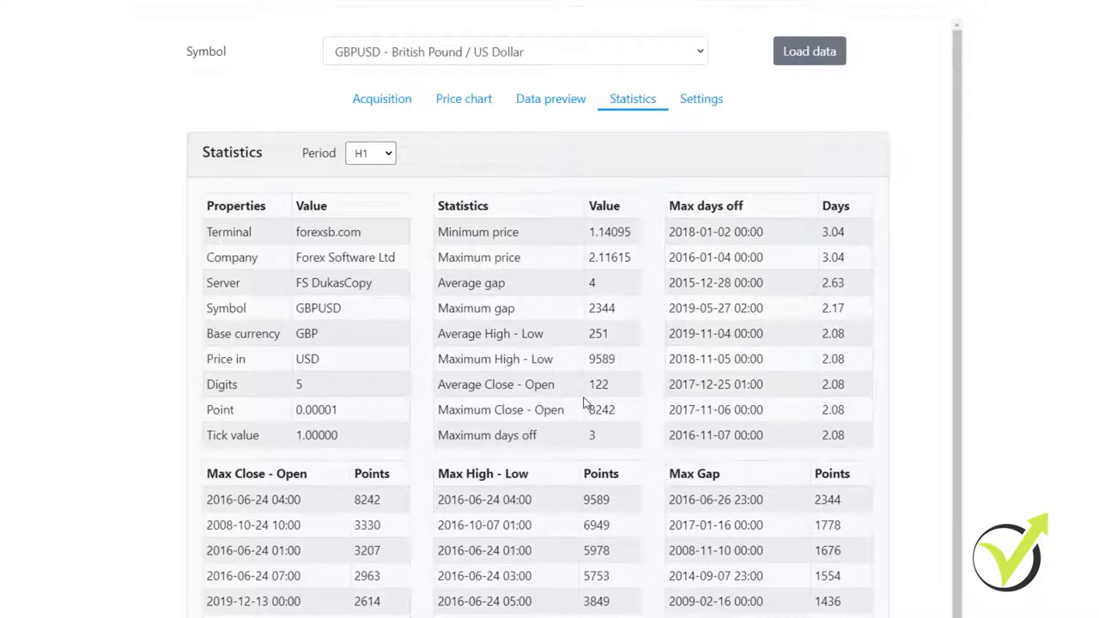
Download GBPUSD_M15.json, GBPUSD_M30.json and GBPUSD_H1.json, then bring up the Settings page
click(383, 99)
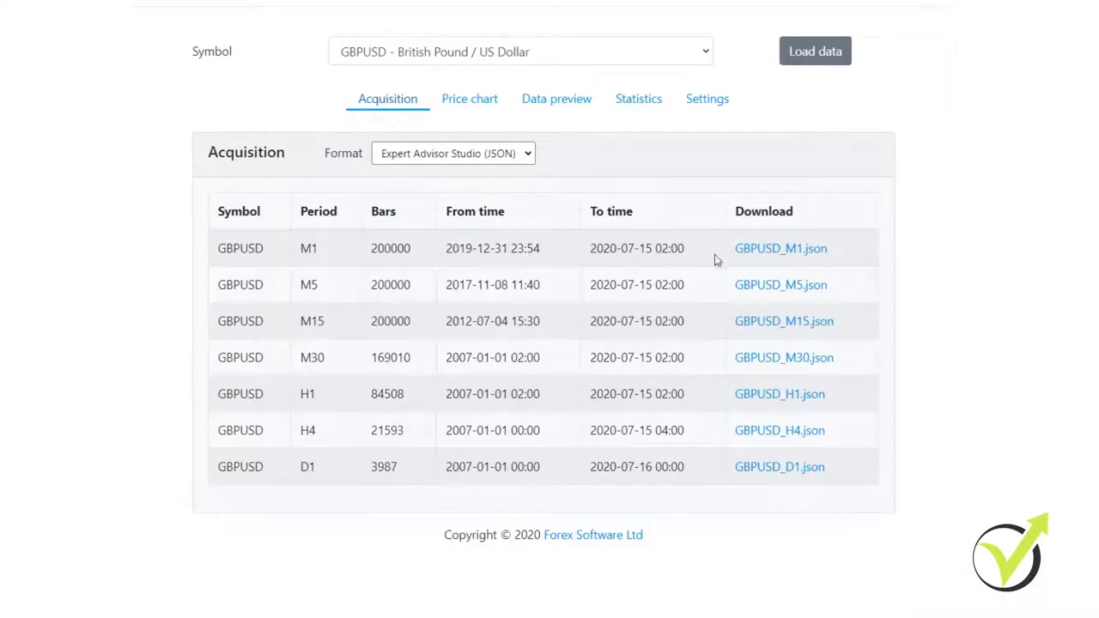
click(792, 318)
click(769, 368)
click(781, 405)
click(707, 100)
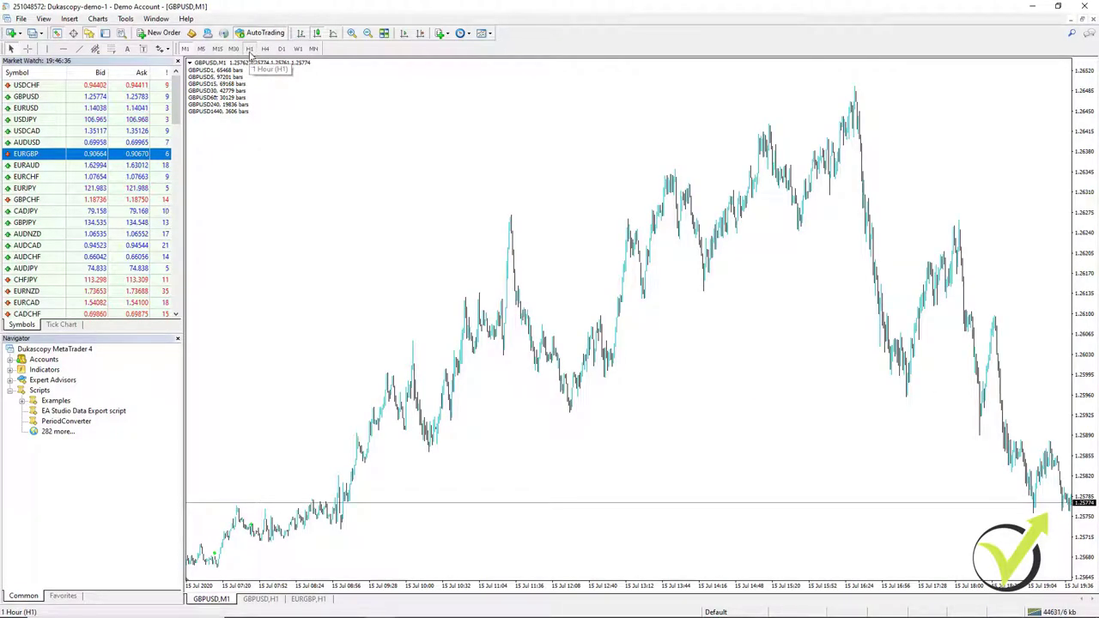
Switch the MetaTrader GBPUSD chart to H1, zoom in, and enable crosshair to read bar times
click(249, 49)
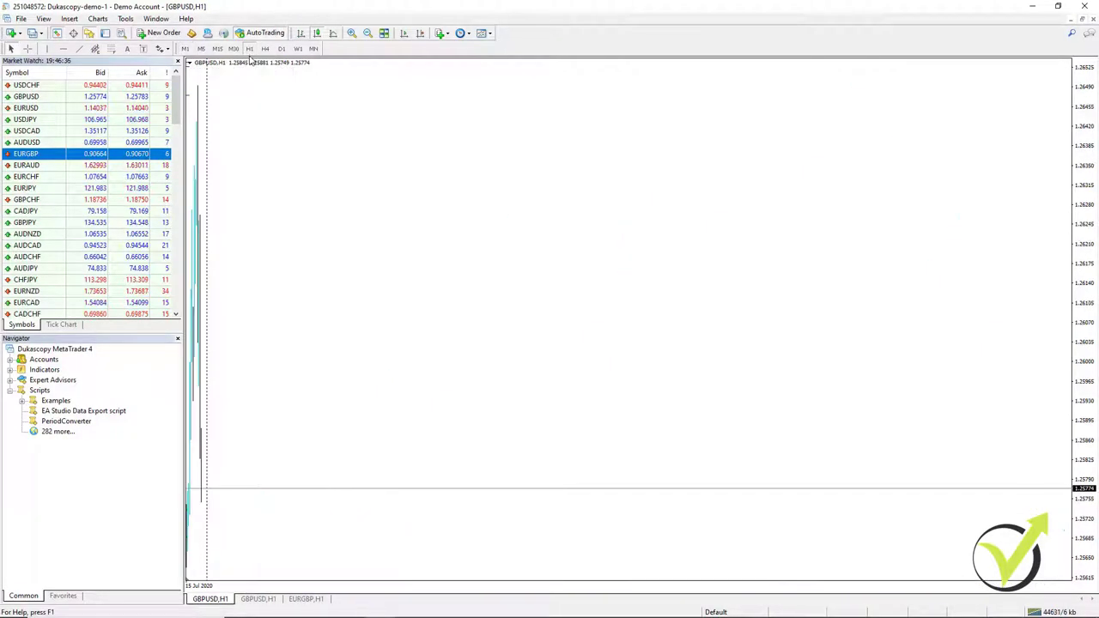
click(351, 34)
click(351, 34)
click(350, 34)
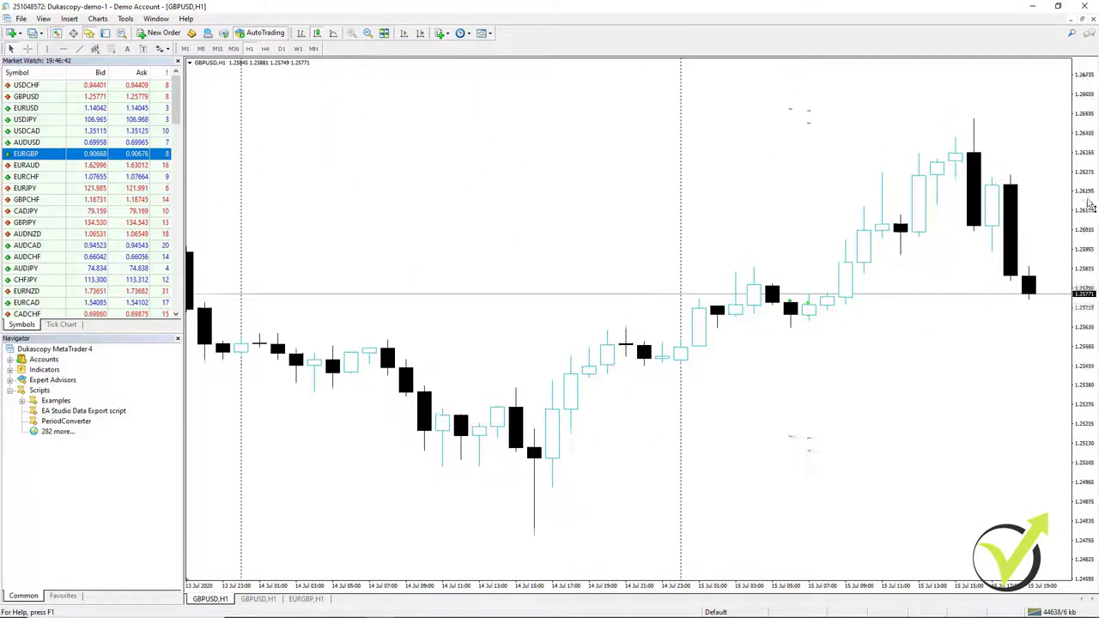
drag(1089, 210, 1091, 229)
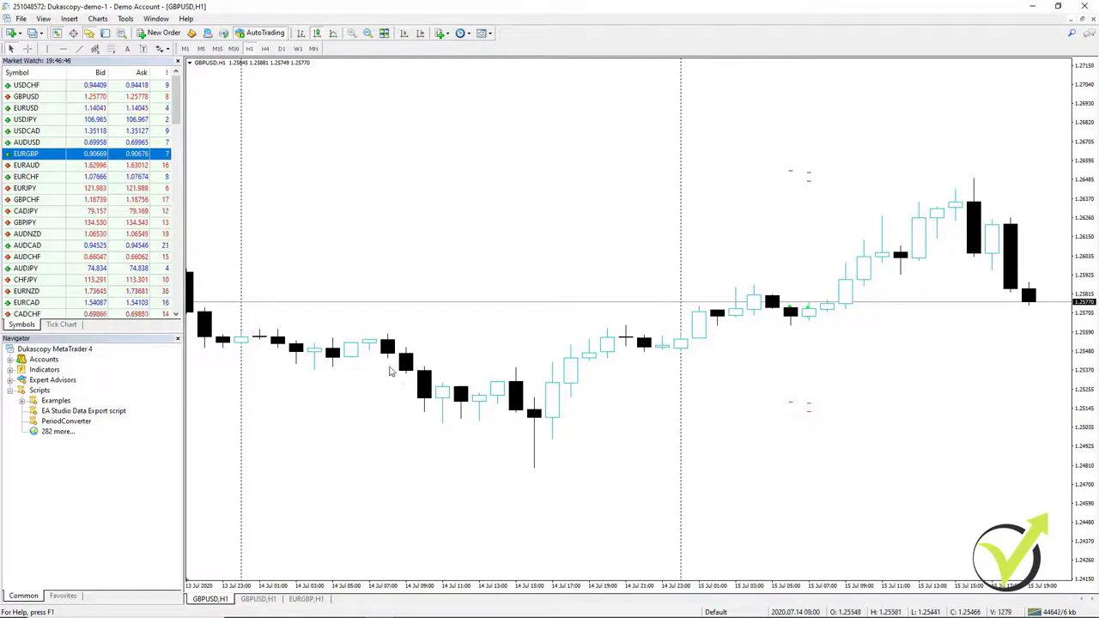
key(ctrl+f)
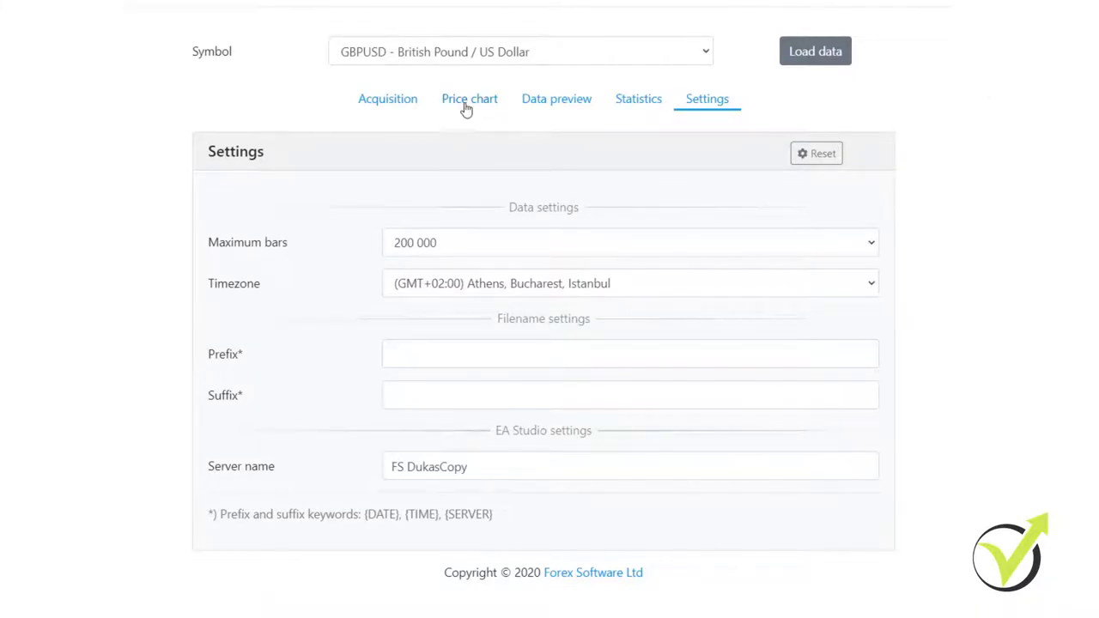
After checking the H1 price chart, choose the (GMT+03:00) Kuwait, Riyadh timezone in Settings
click(466, 103)
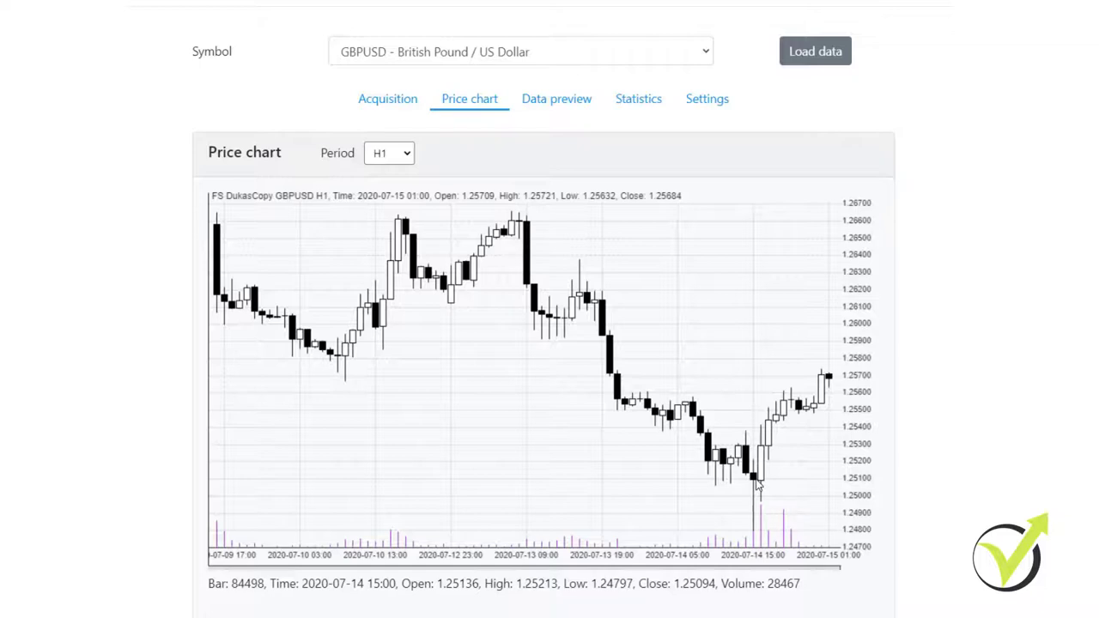
click(700, 103)
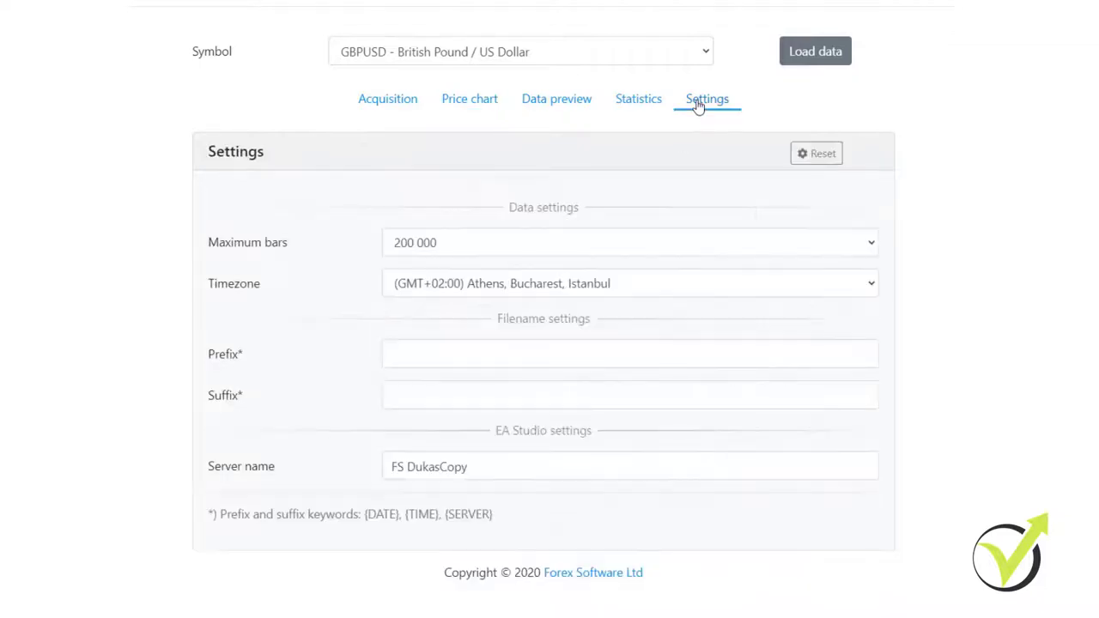
click(872, 284)
drag(871, 450, 861, 500)
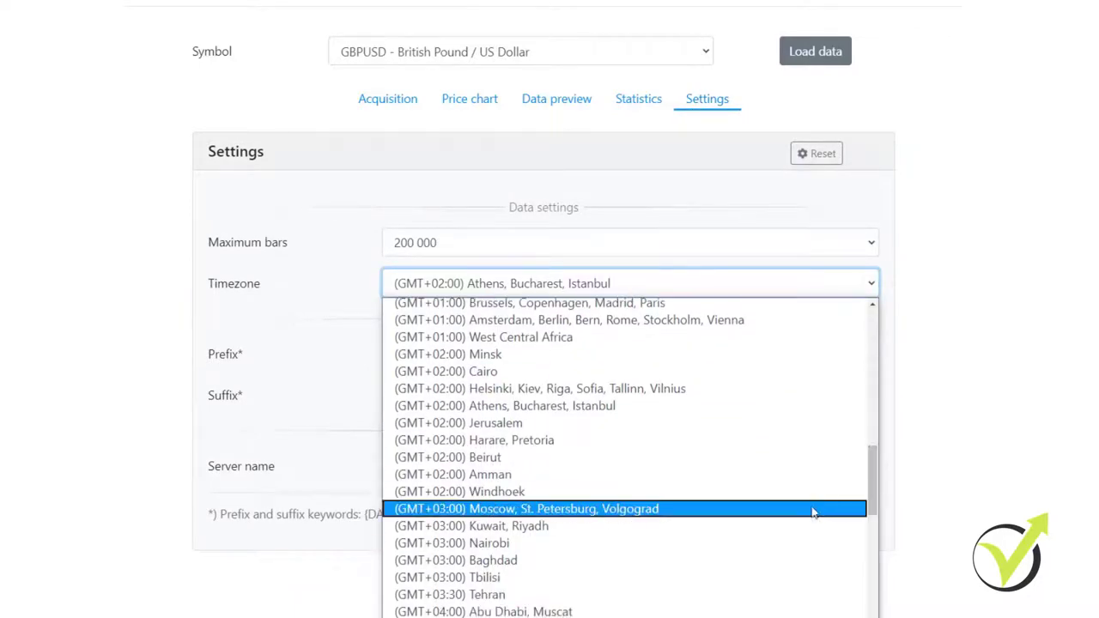
click(800, 526)
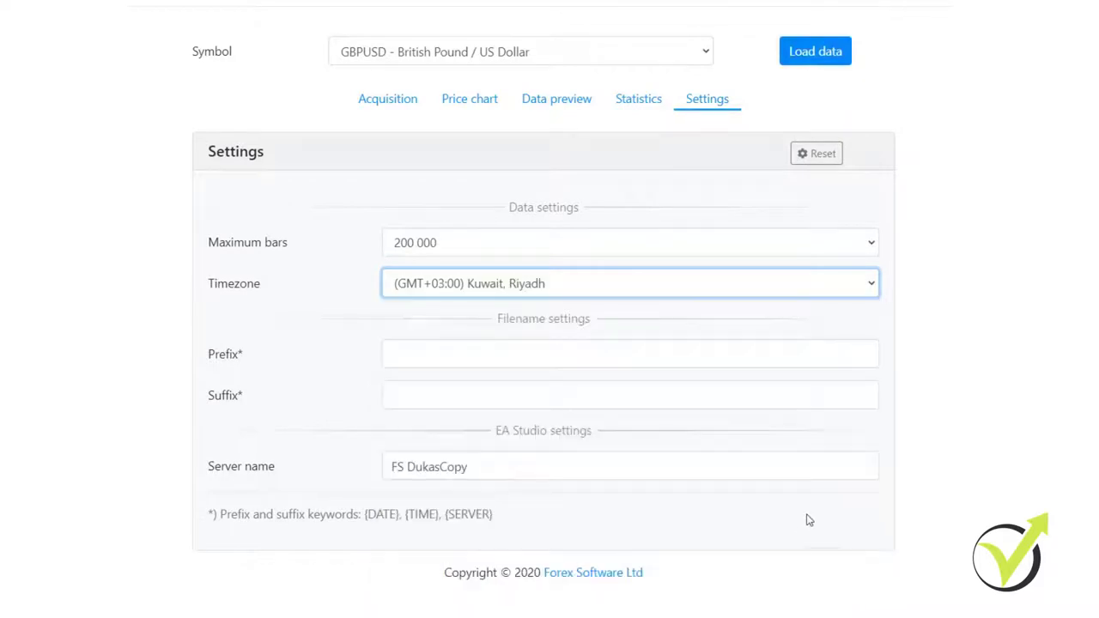
click(386, 102)
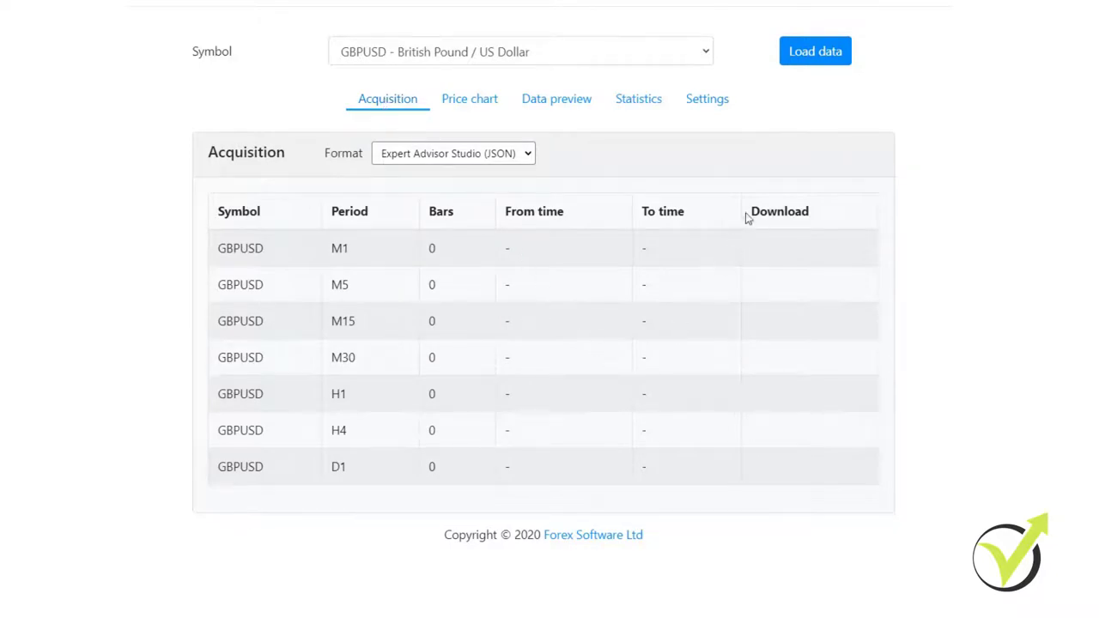
Reload GBPUSD history with GMT+3 and verify the corrected H1 price chart times
click(812, 62)
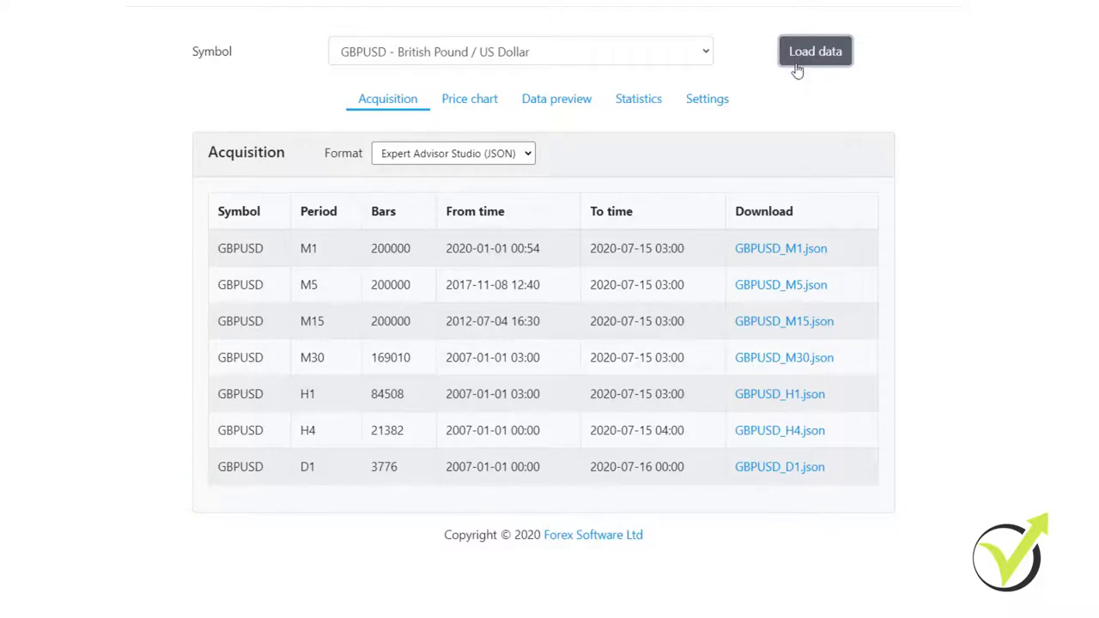
click(464, 101)
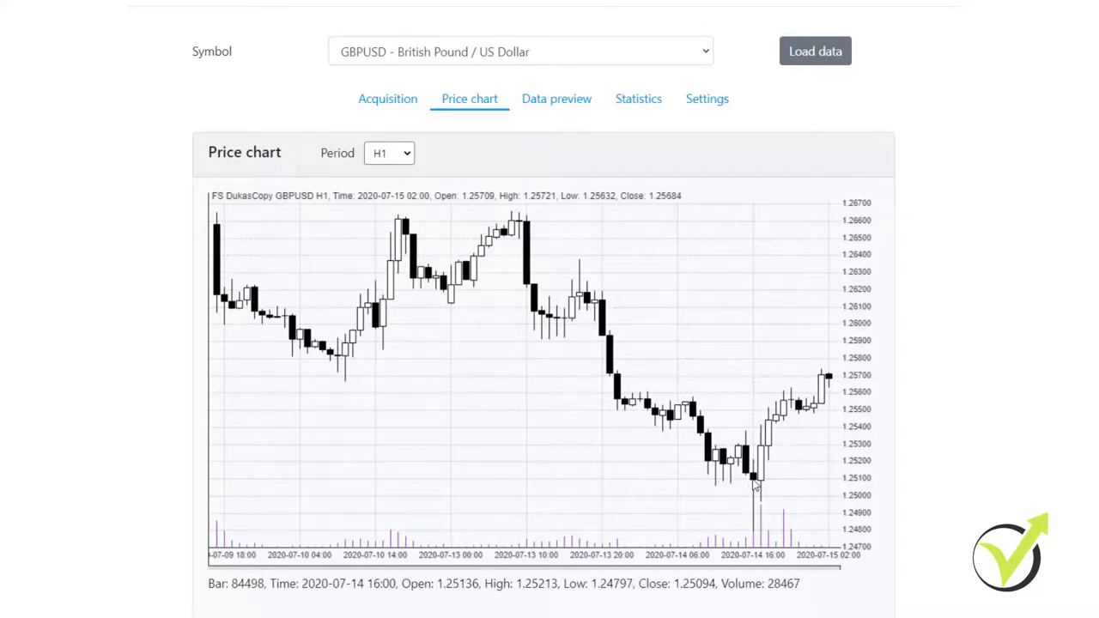
click(397, 99)
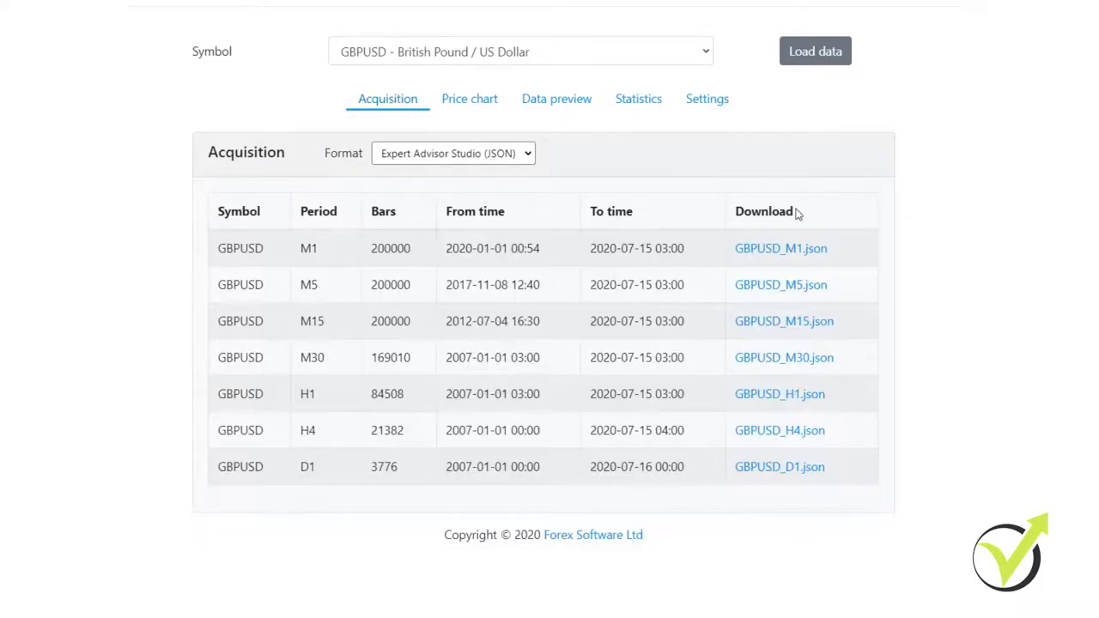
Download the new GBPUSD_M15.json, GBPUSD_M30.json and GBPUSD_H1.json files
click(799, 321)
click(802, 360)
click(802, 400)
click(69, 10)
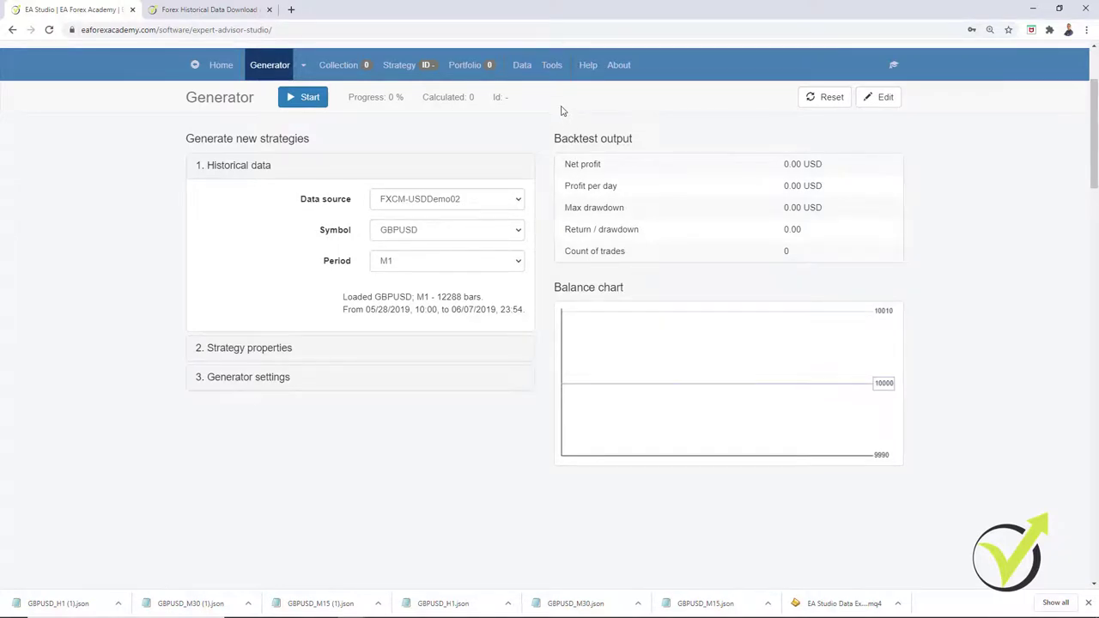
Drop the GBPUSD H1, M30 and M15 JSON files onto EA Studio's Data import zone
click(522, 61)
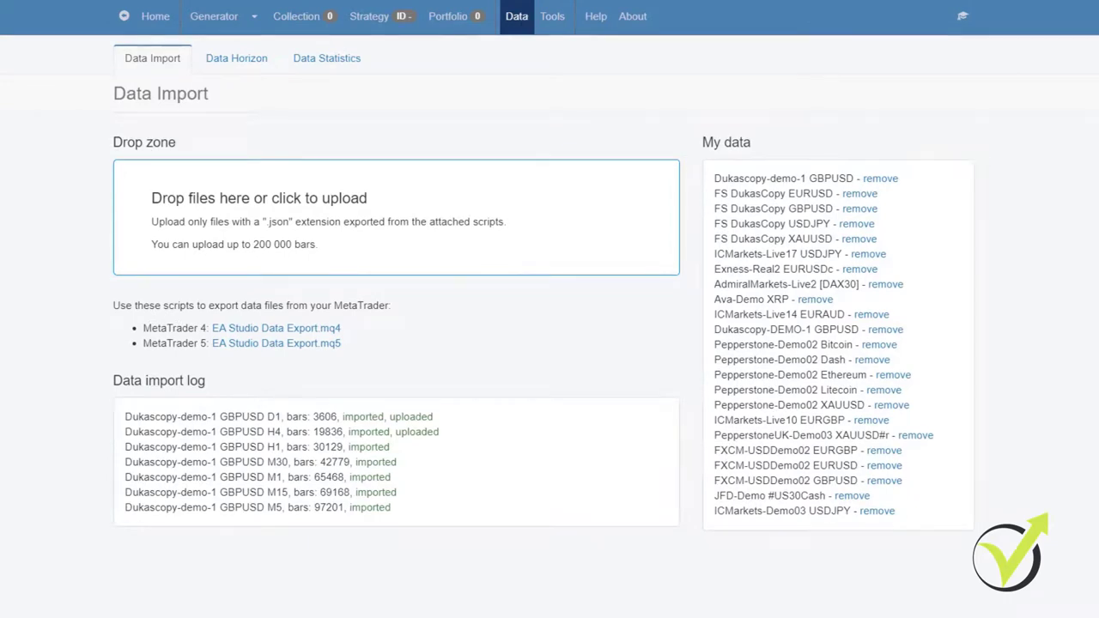
drag(1006, 199, 179, 216)
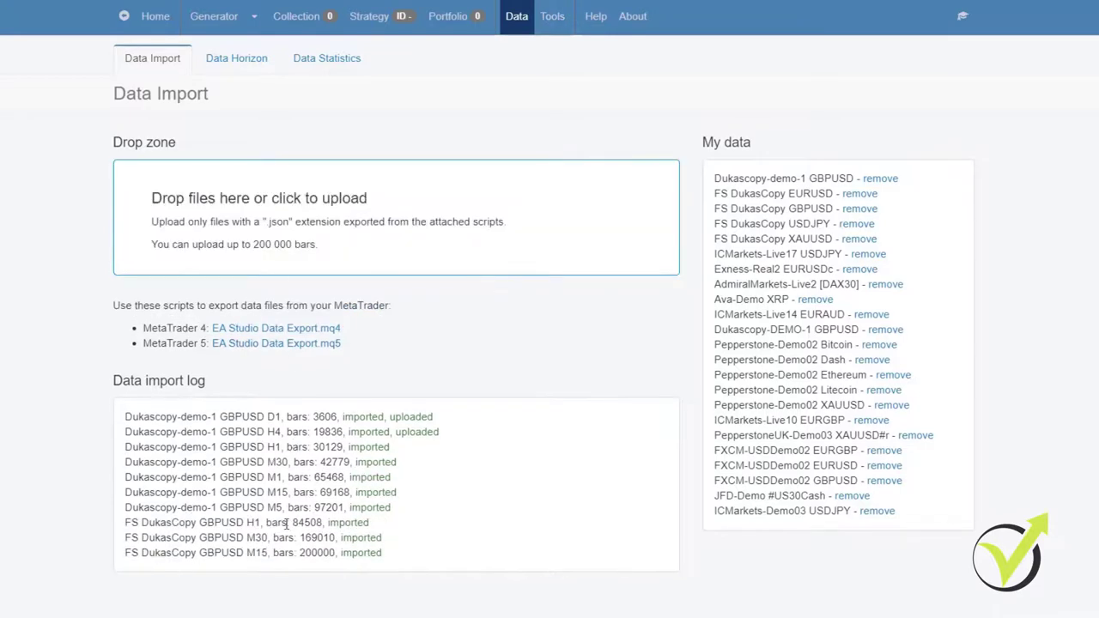
Set the Generator's data source to FS DukasCopy and its period to H1, noting the 100000-bar note
click(219, 16)
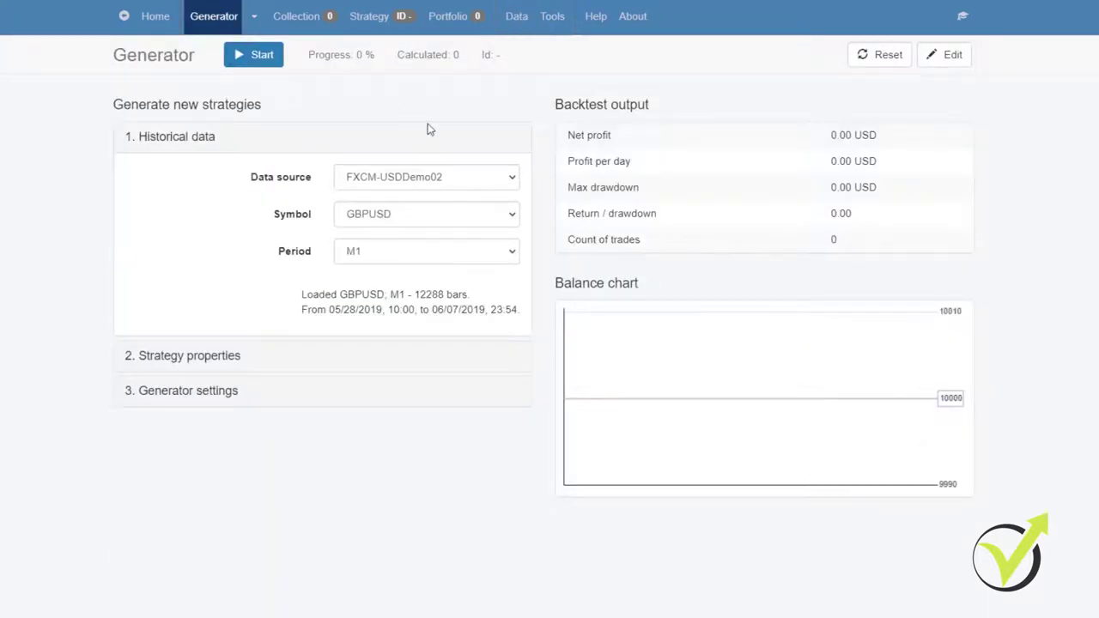
click(449, 177)
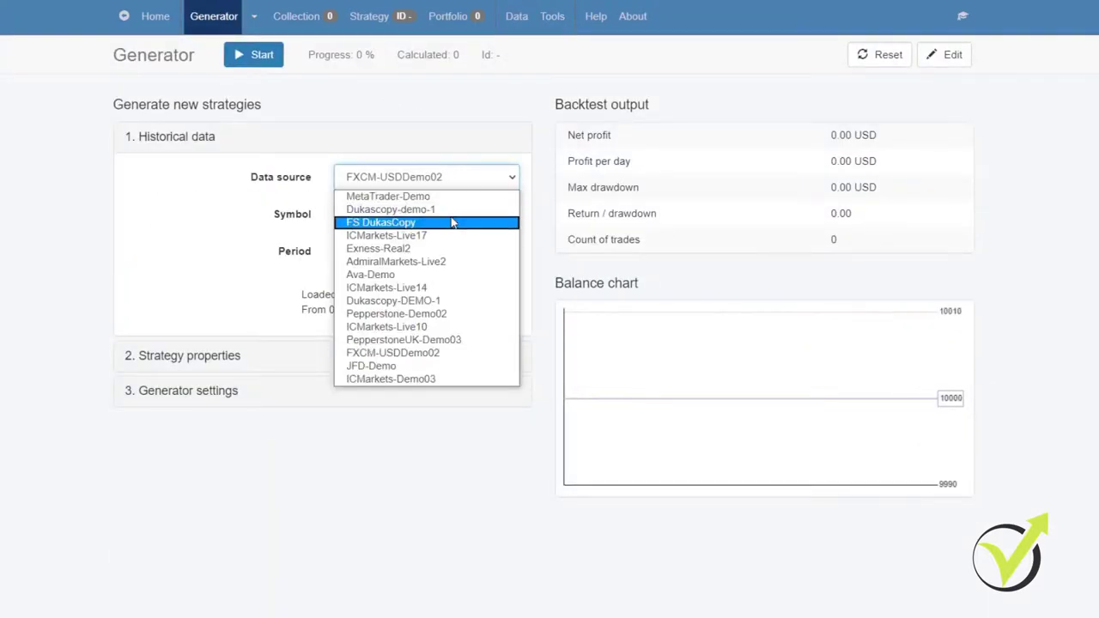
click(450, 223)
click(444, 254)
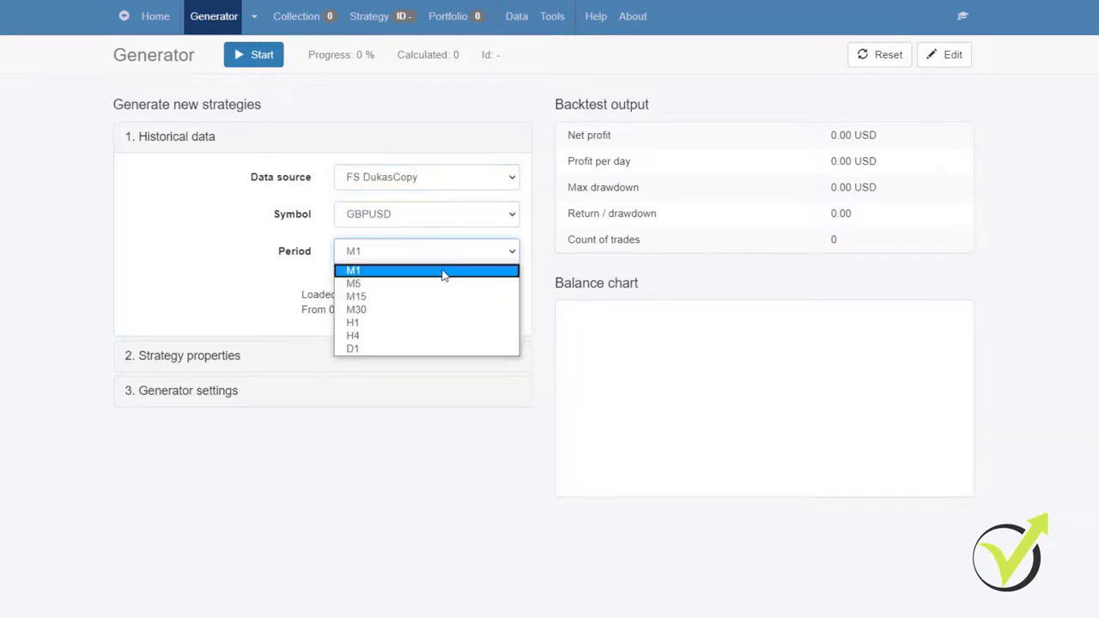
click(441, 298)
click(432, 260)
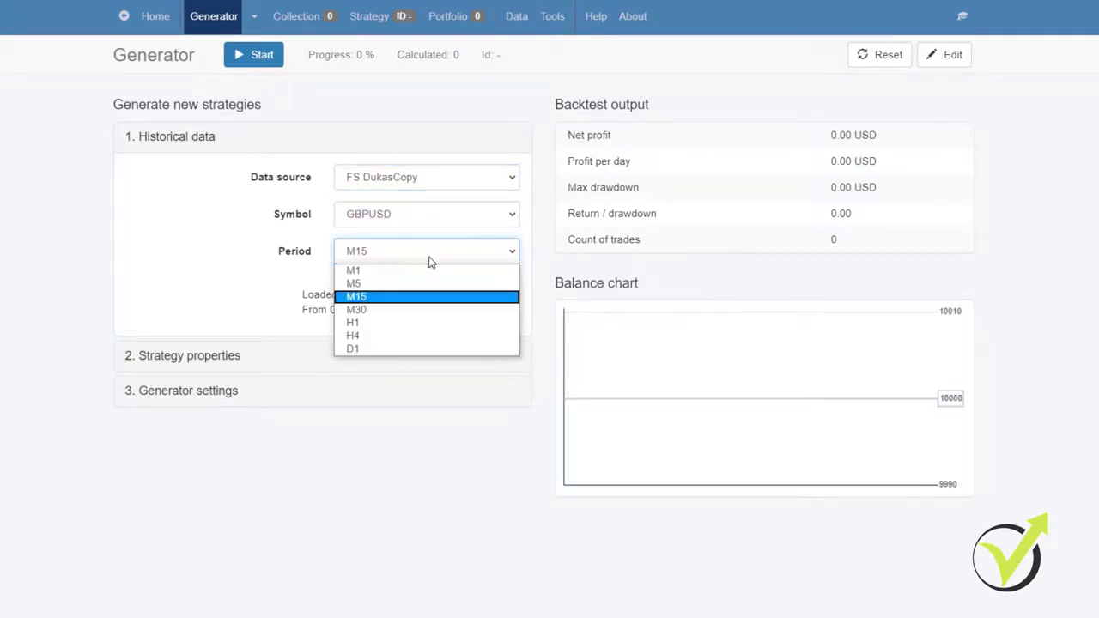
click(437, 312)
click(430, 256)
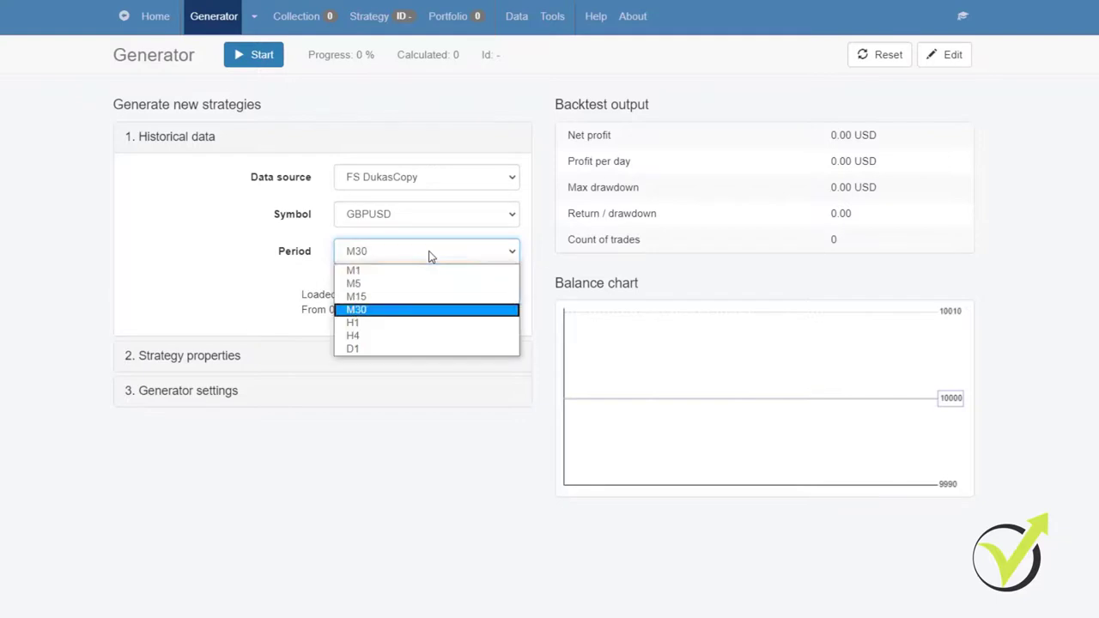
click(422, 317)
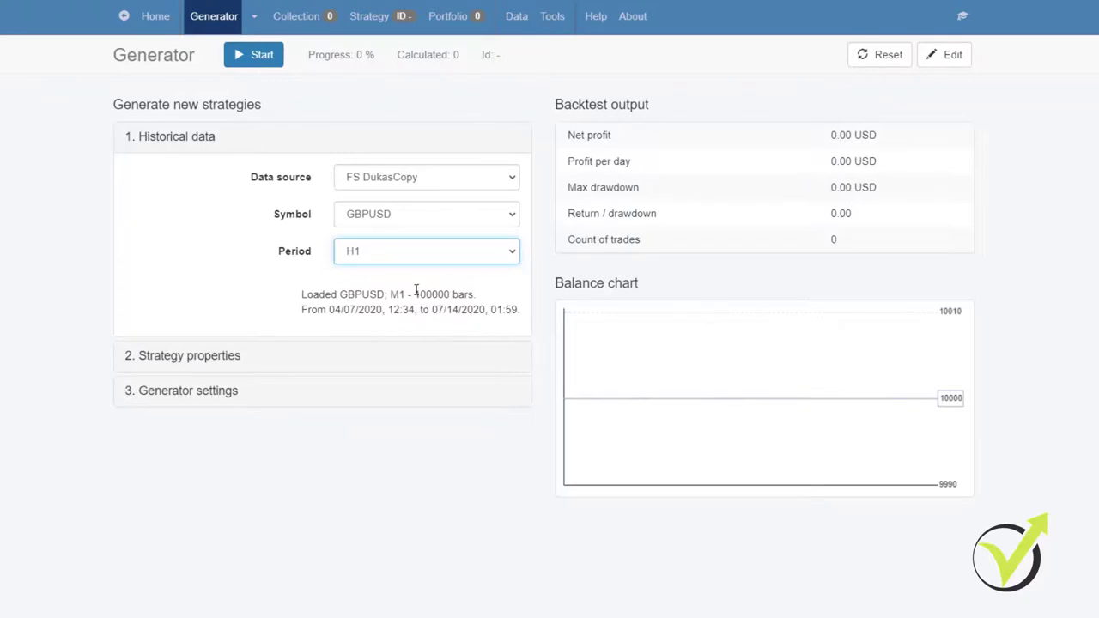
drag(415, 295, 454, 294)
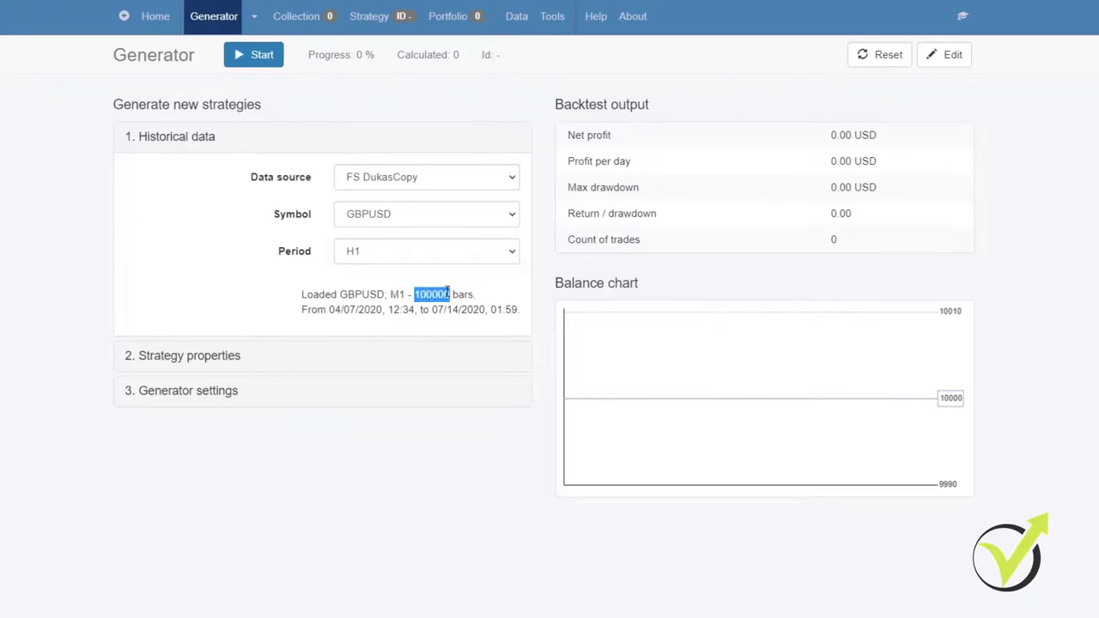
In Data Horizon, change Maximum data bars from 100000 to 200000, then return to Generator
click(517, 22)
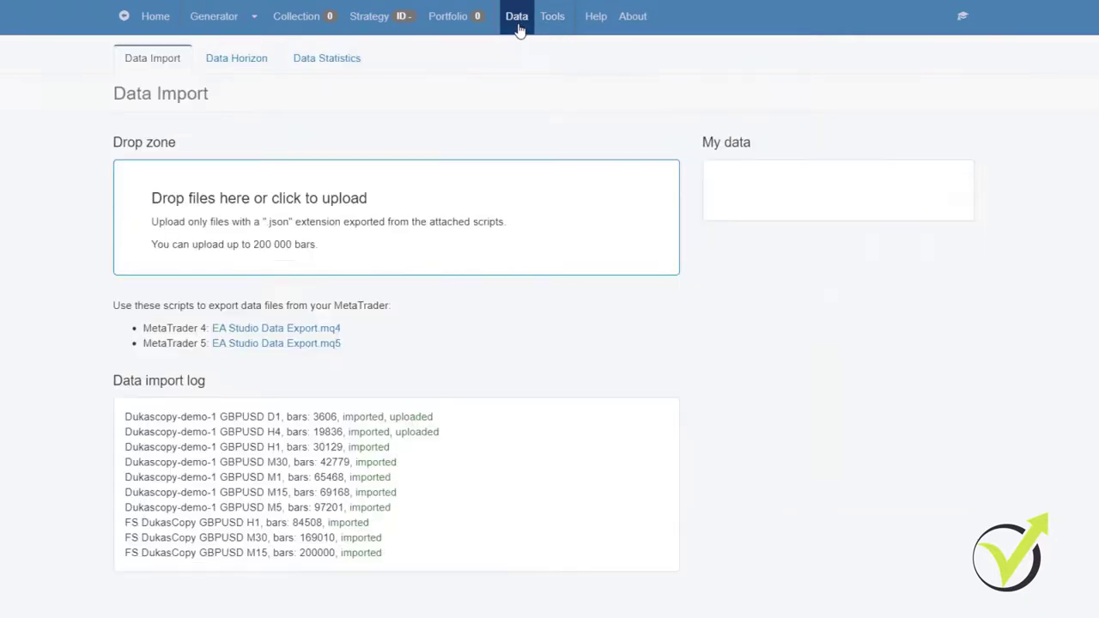
click(230, 67)
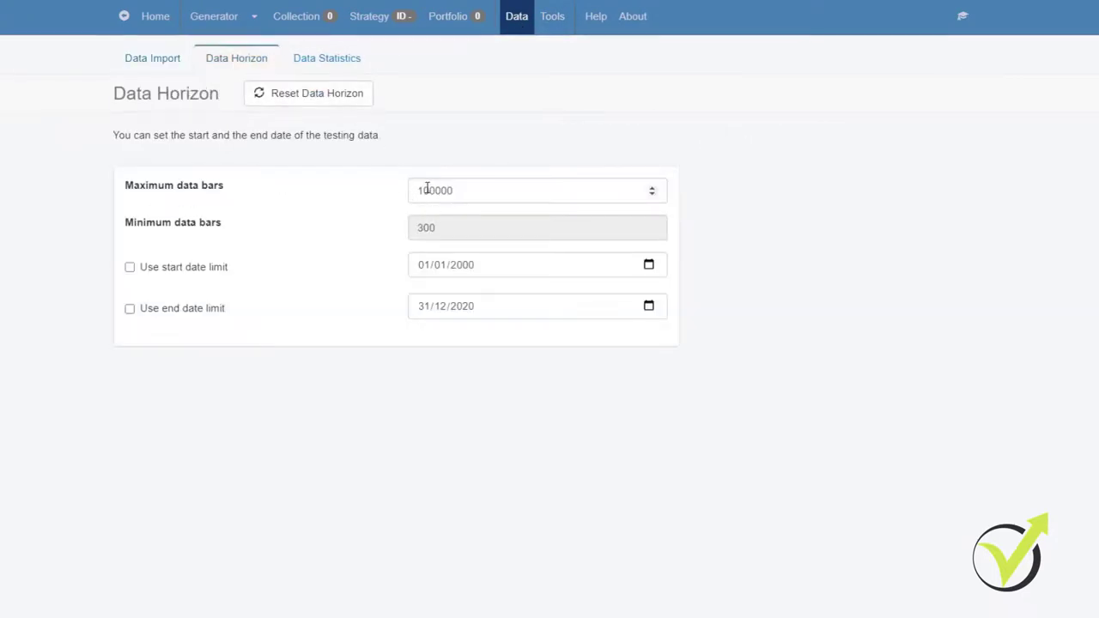
drag(422, 188, 418, 189)
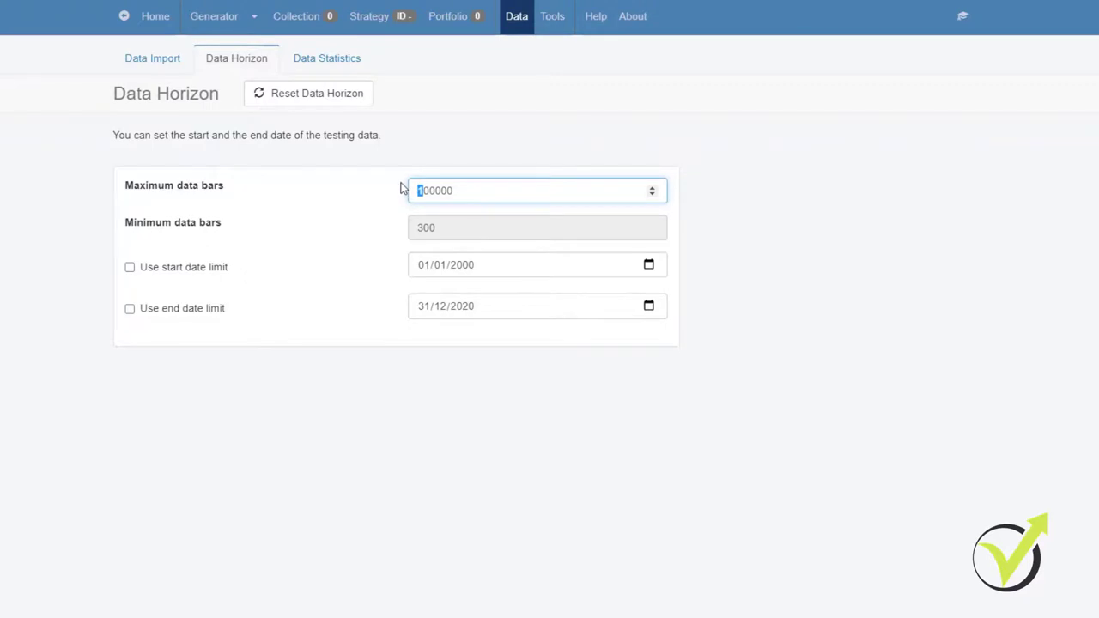
text(2)
click(425, 365)
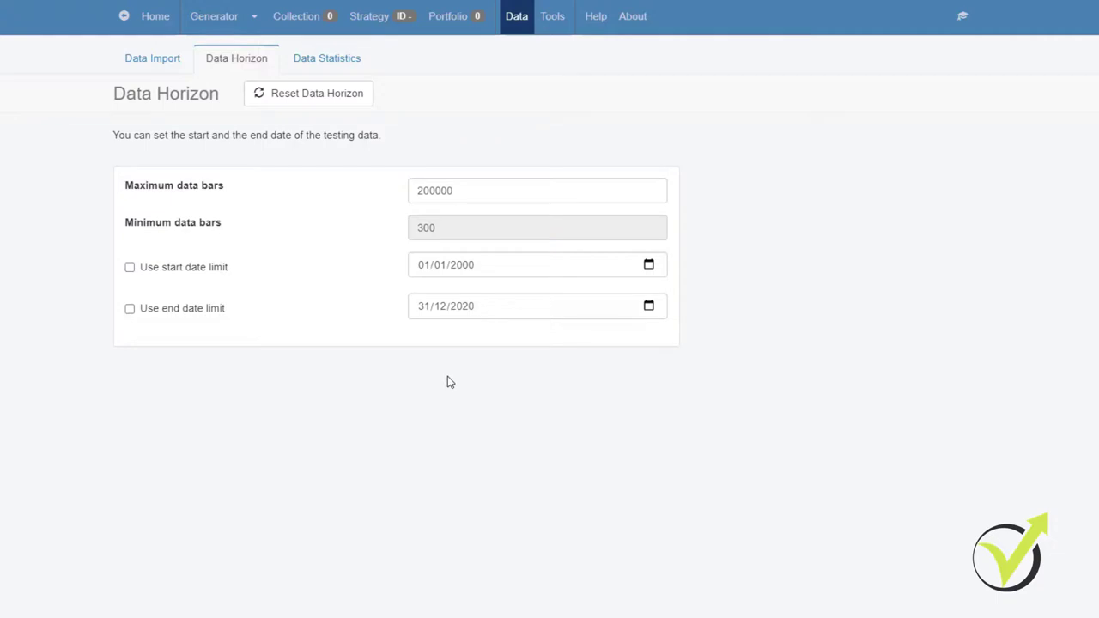
click(201, 30)
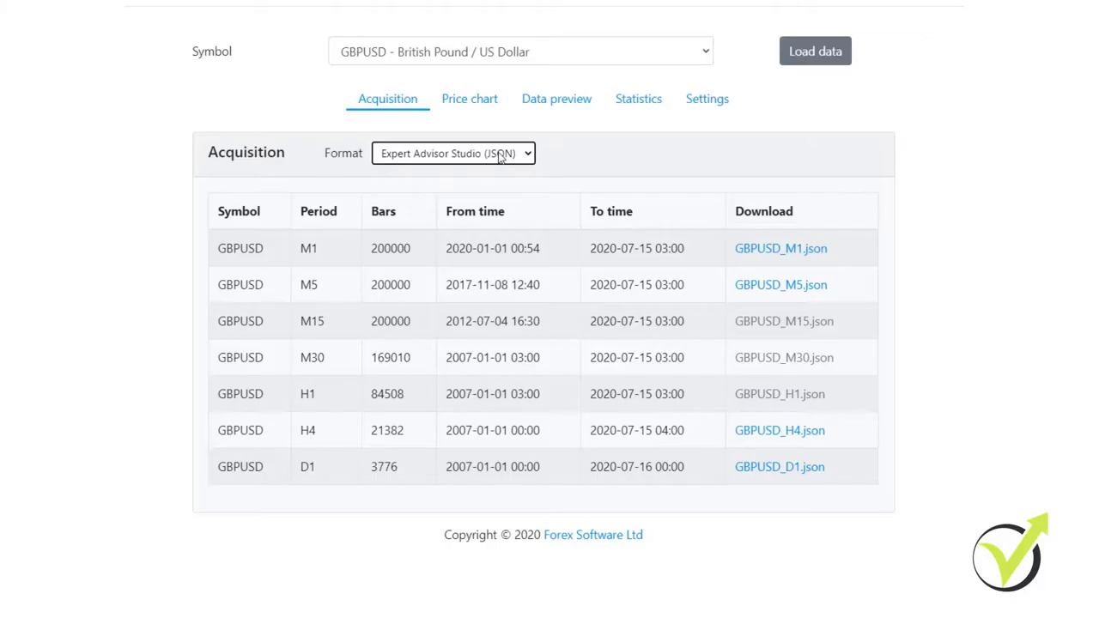
Check the export format list and keep Expert Advisor Studio (JSON) selected for the GBPUSD table
click(499, 156)
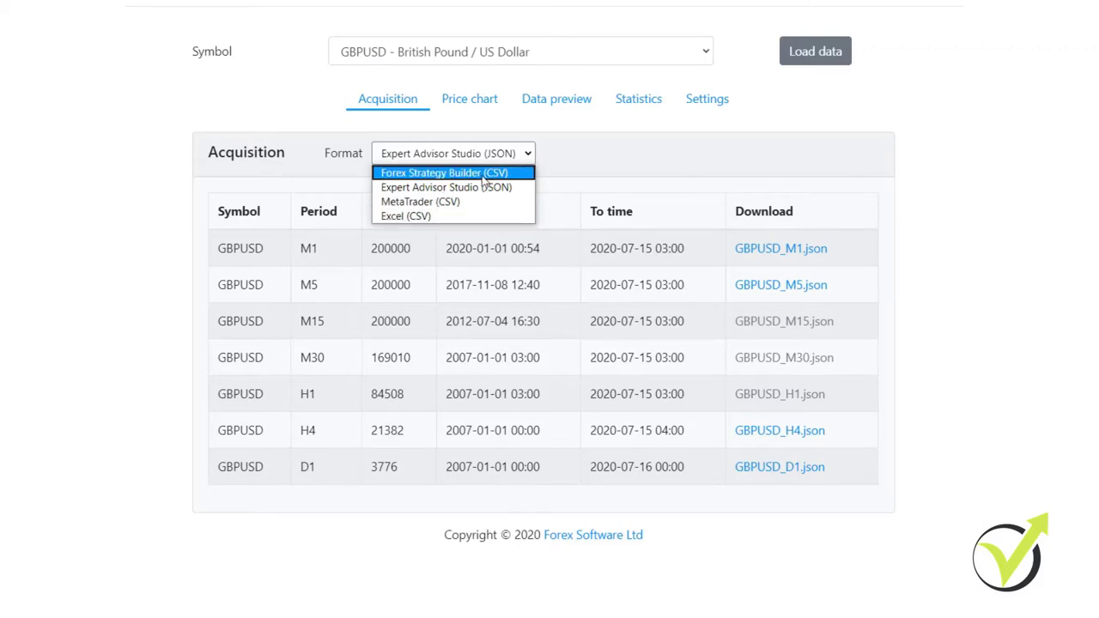
click(586, 181)
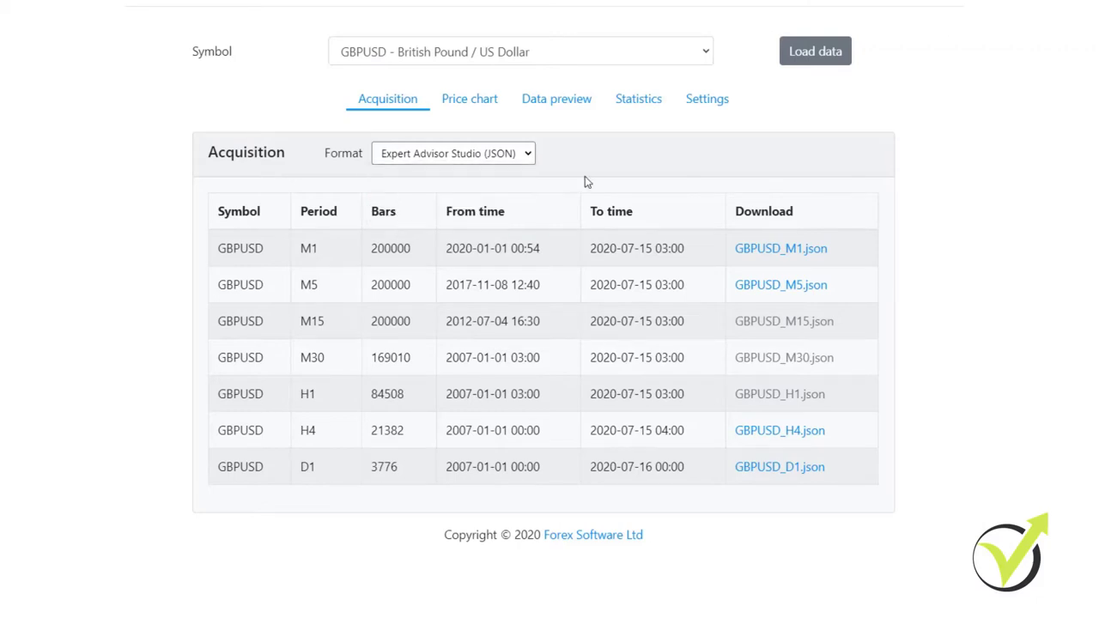